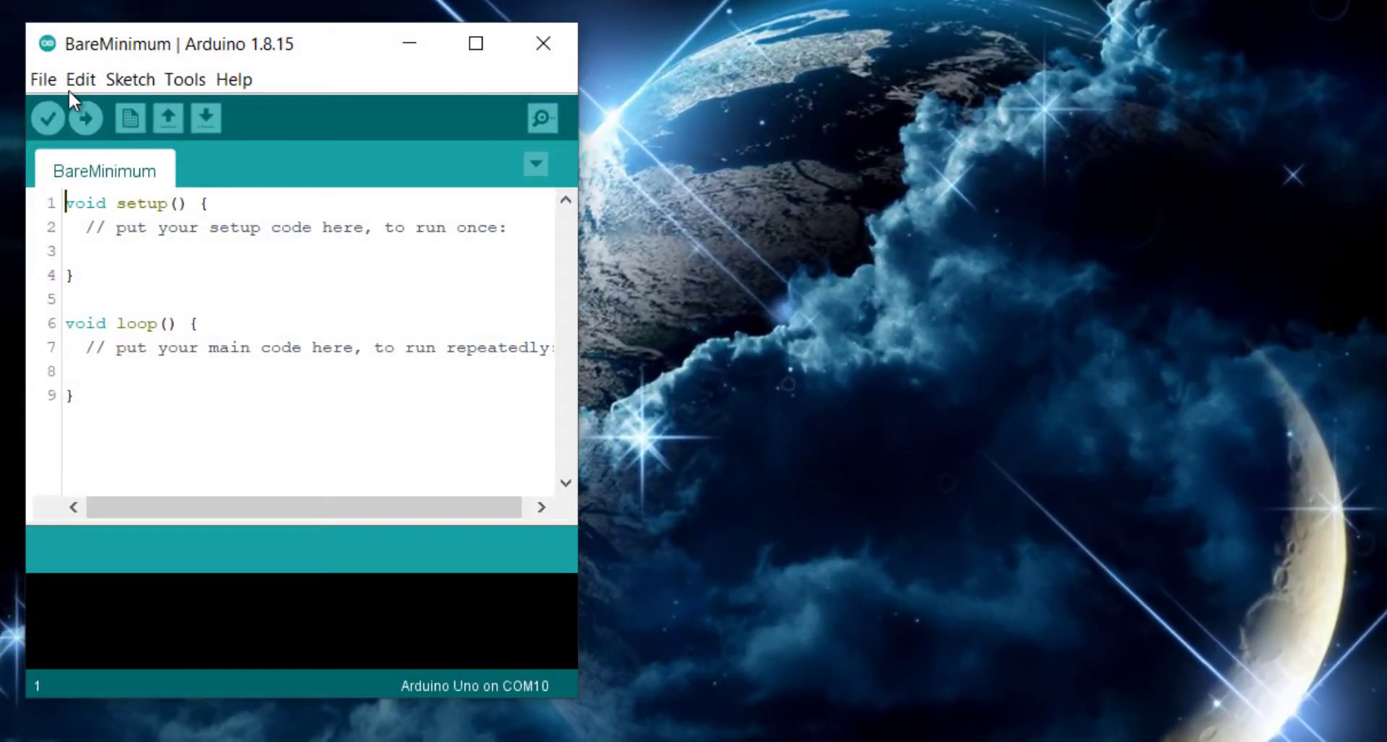
# Open the PhysicalPixel sketch from Examples > 04.Communication
pyautogui.click(42, 80)
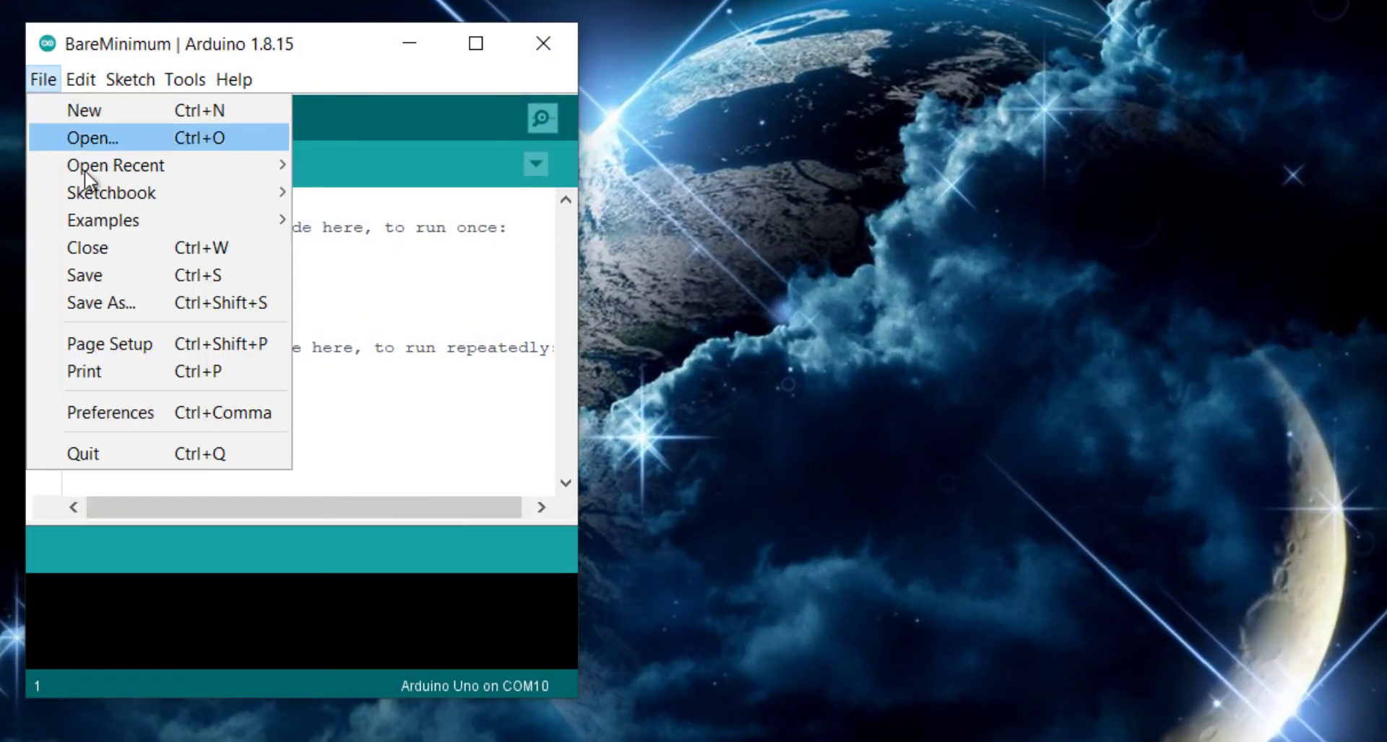
pyautogui.moveTo(230, 221)
pyautogui.moveTo(419, 225)
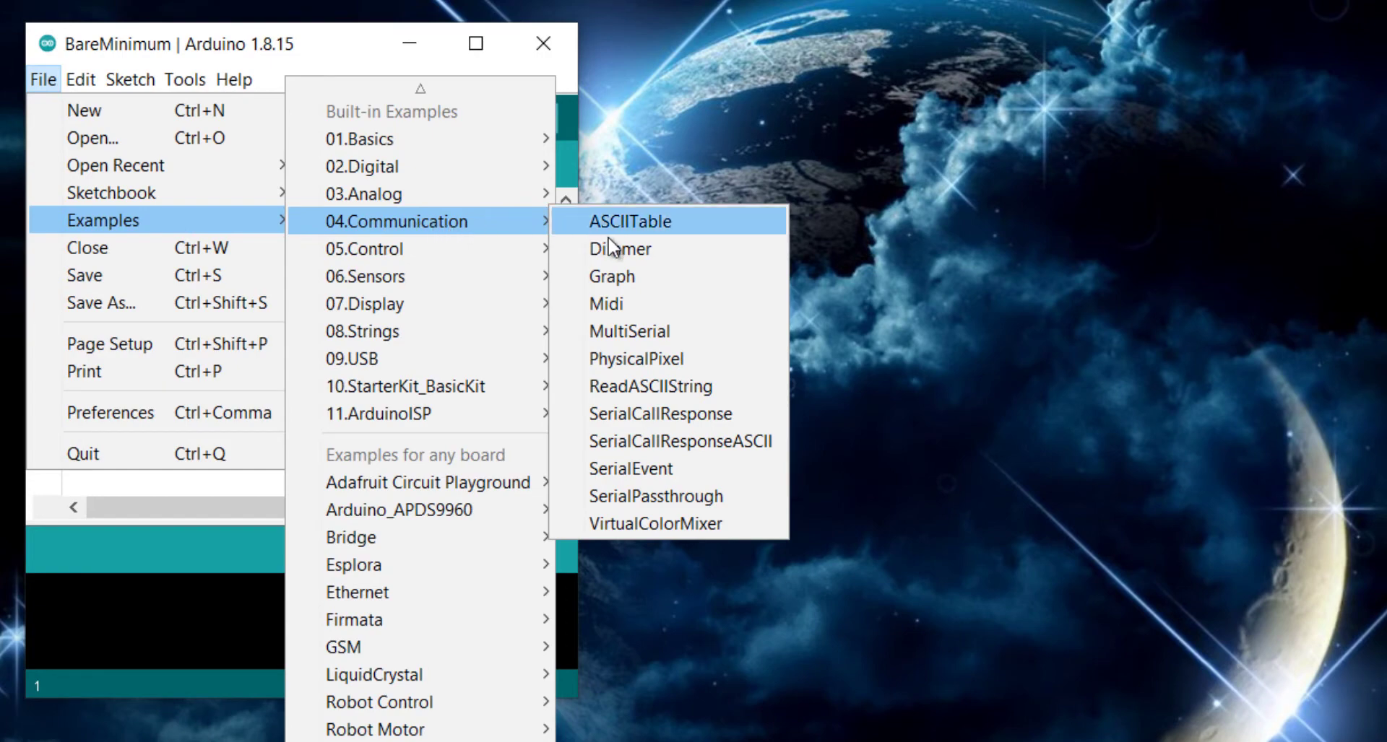
pyautogui.click(708, 360)
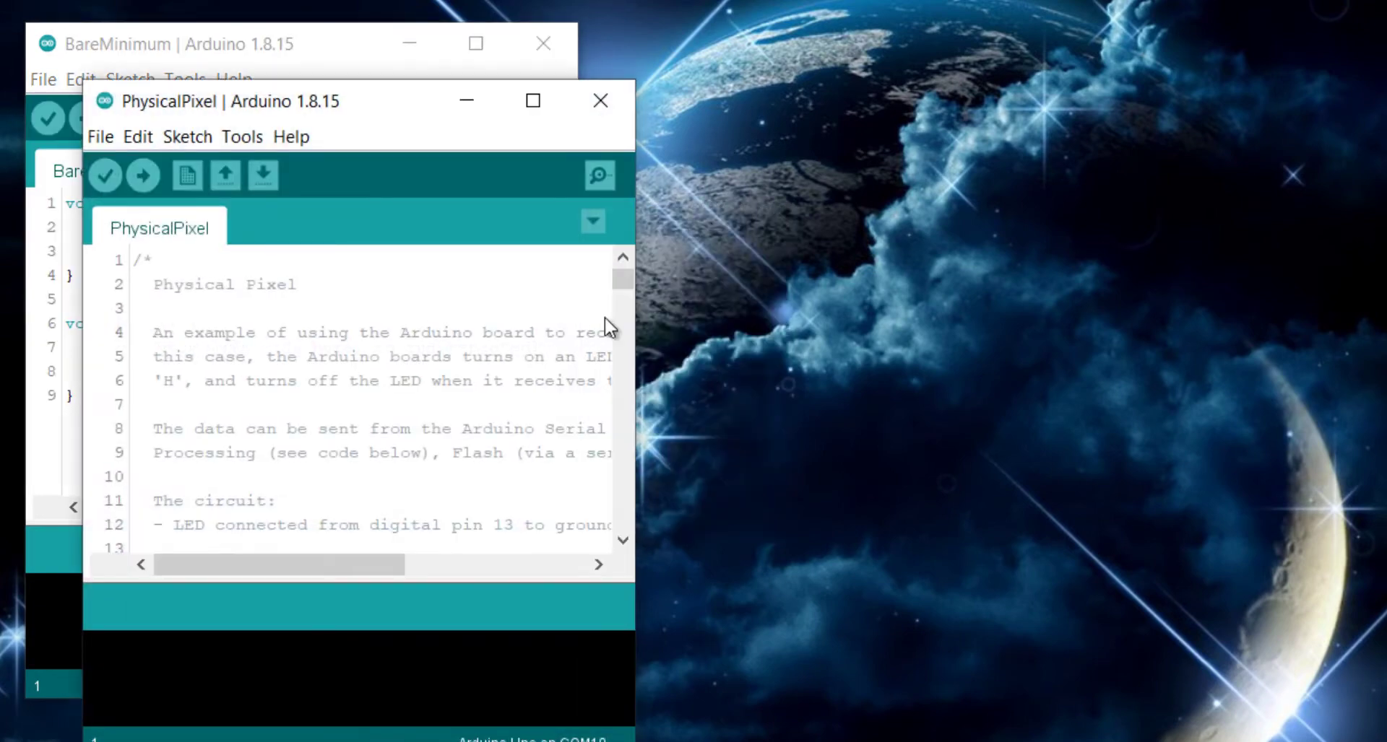
# Save the PhysicalPixel example as your own sketch copy
pyautogui.click(235, 141)
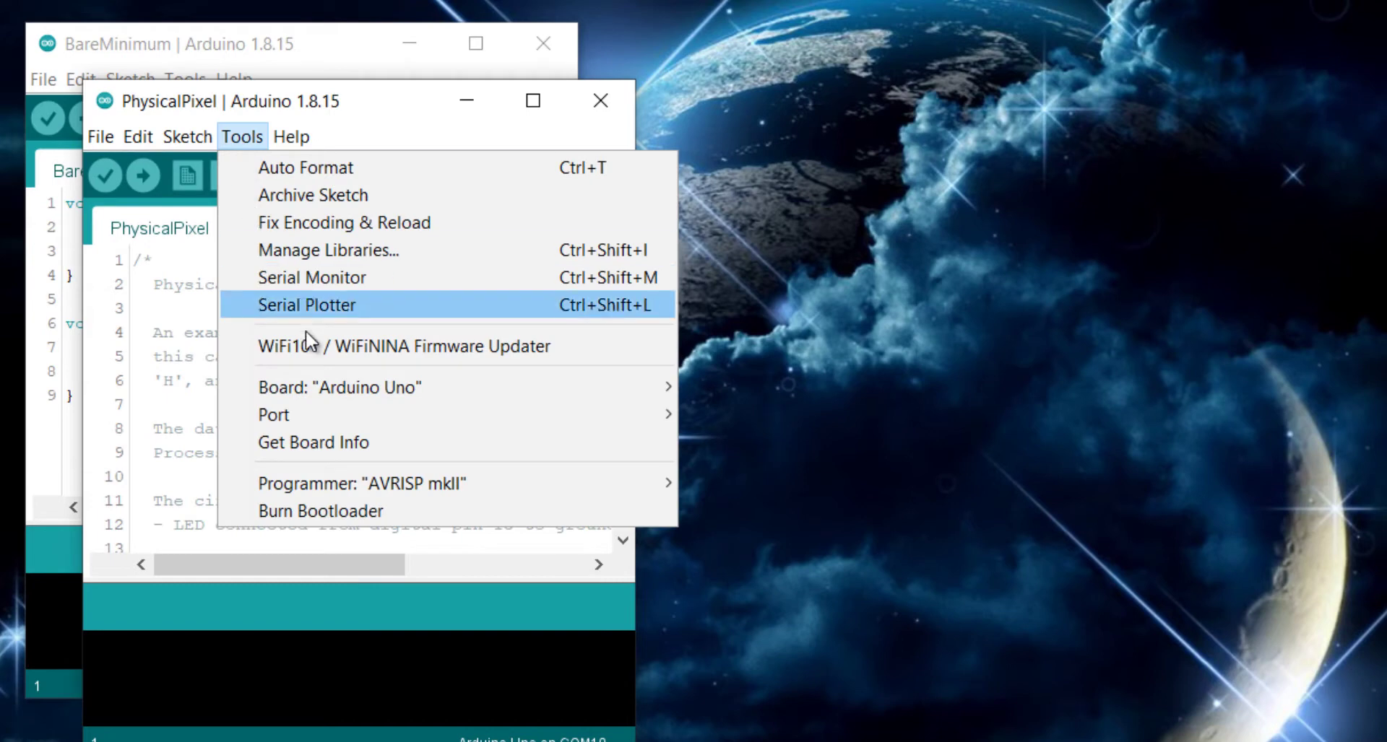
pyautogui.moveTo(321, 386)
pyautogui.click(100, 137)
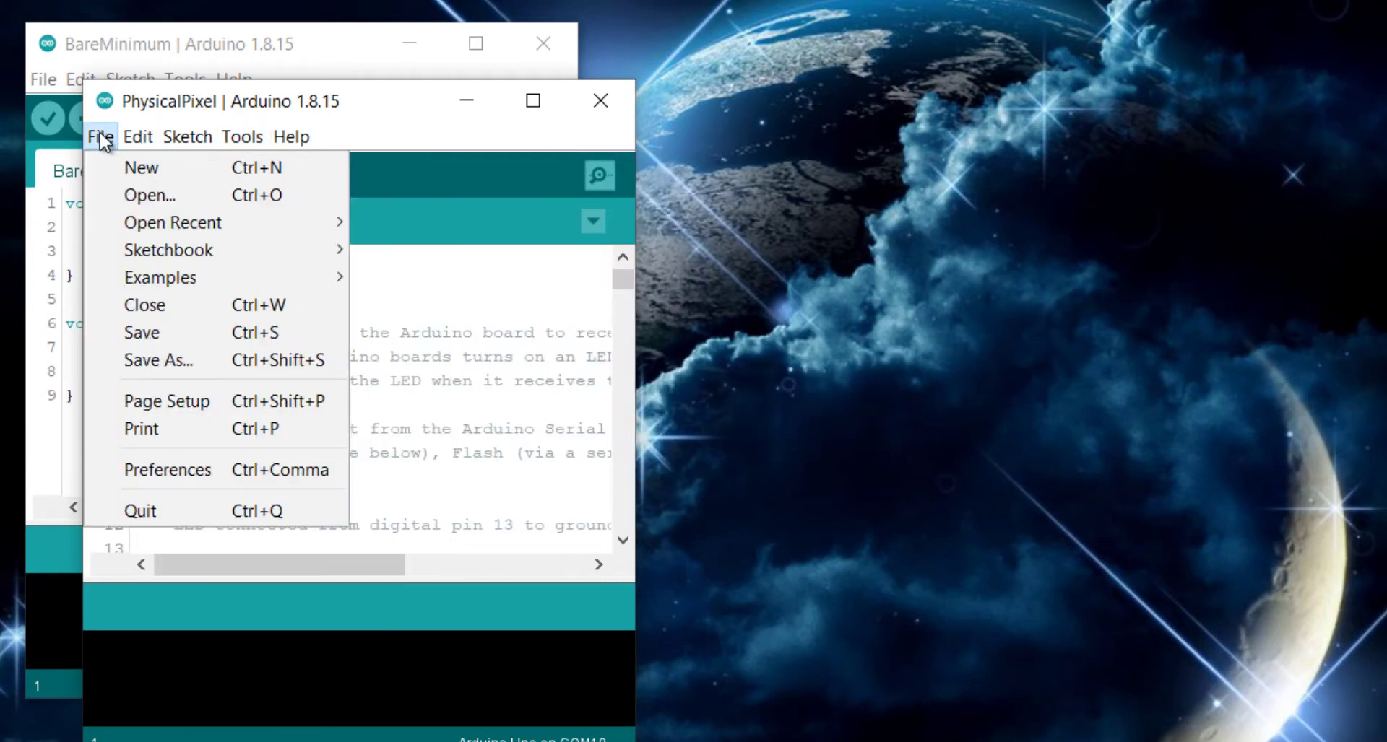
pyautogui.click(154, 361)
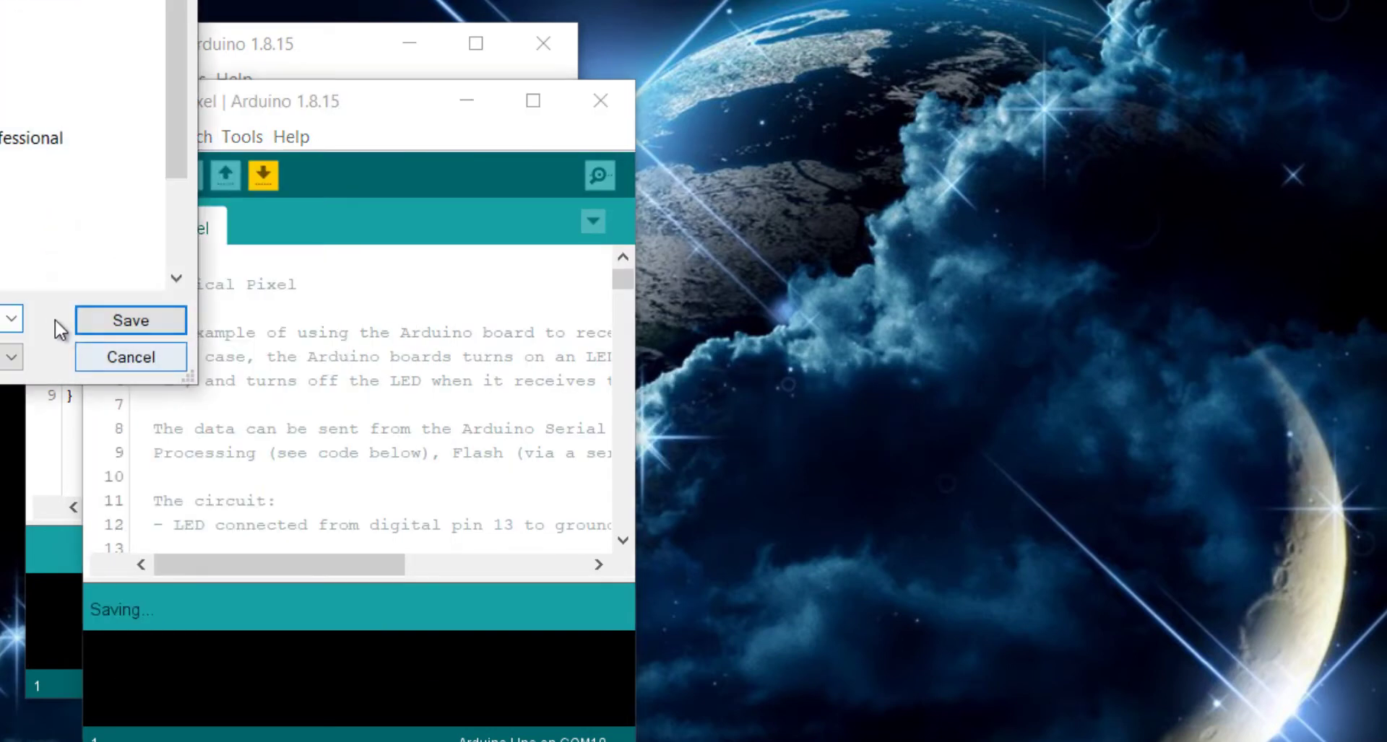
pyautogui.click(127, 322)
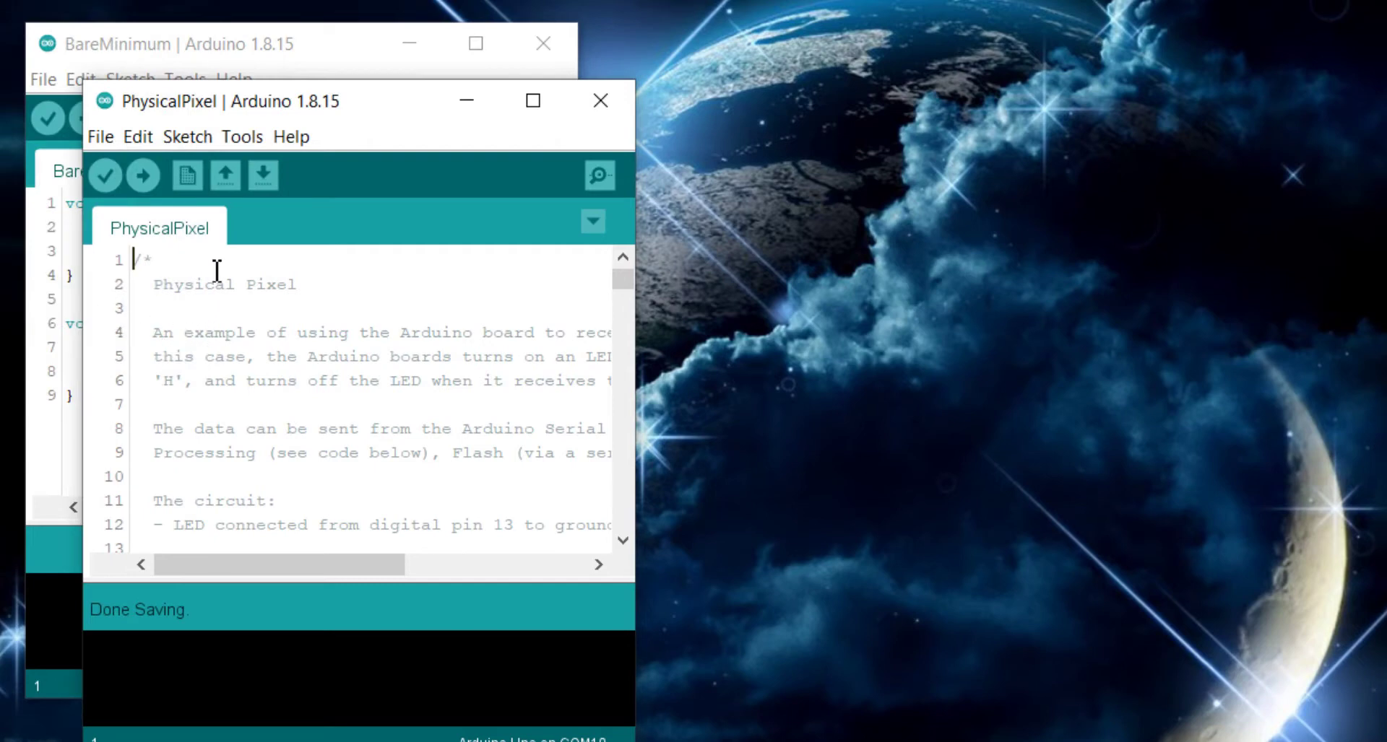
pyautogui.click(188, 136)
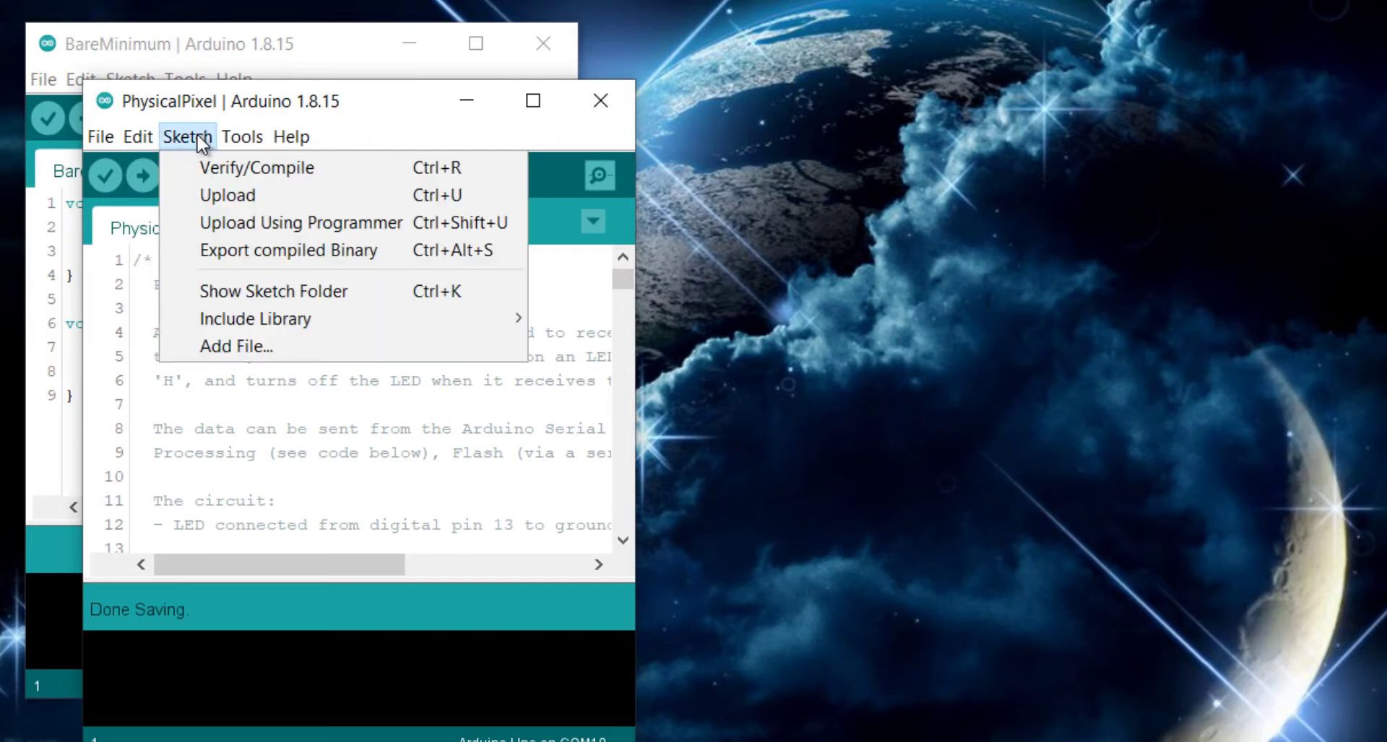
# Export PhysicalPixel's compiled binary and select PhysicalPixel.ino.standard.hex in the sketch folder
pyautogui.click(224, 253)
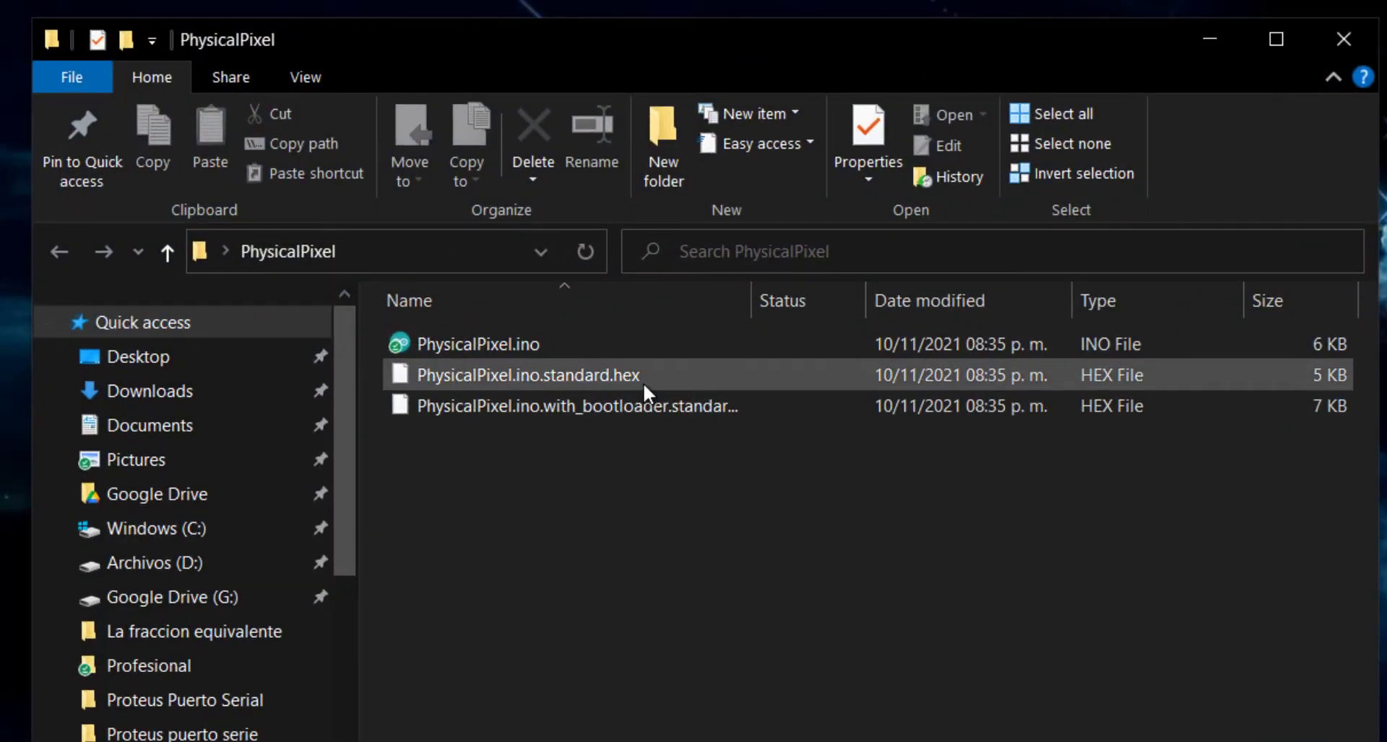
pyautogui.click(643, 383)
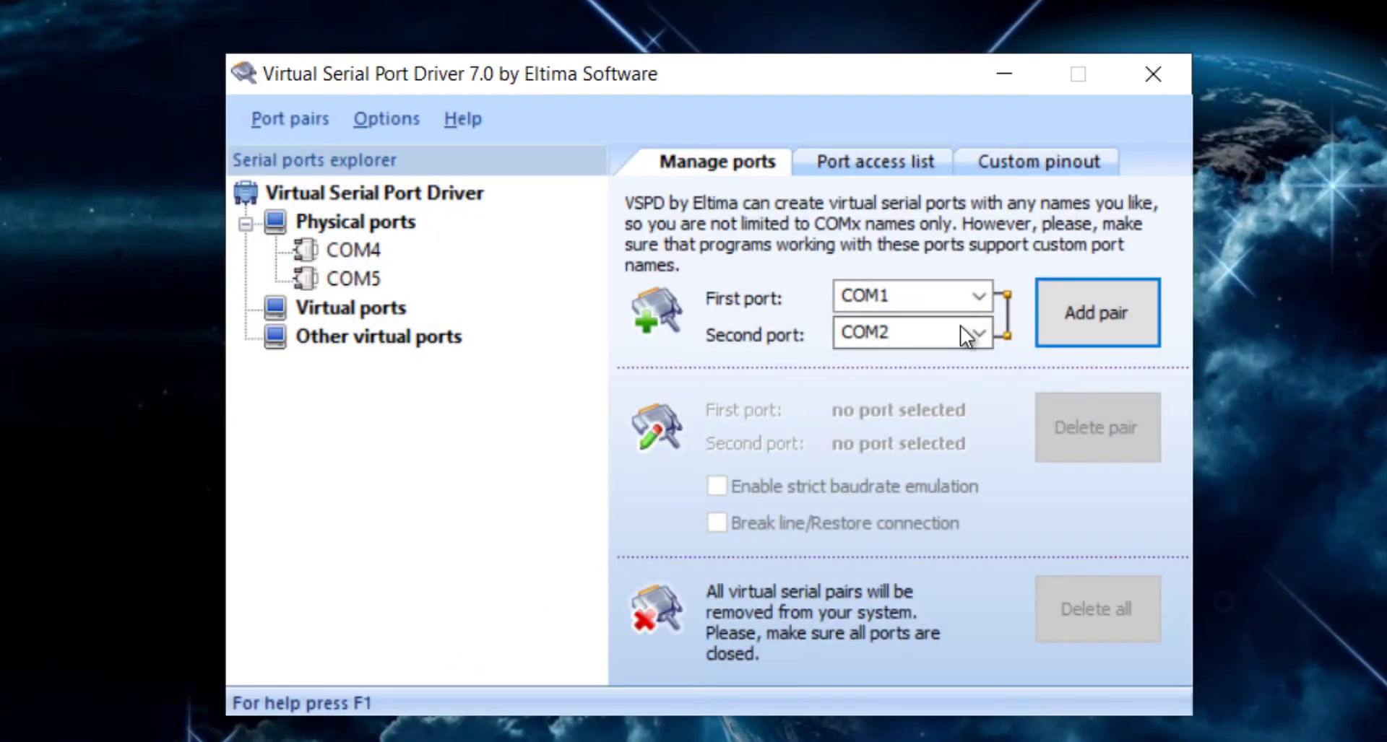
# Add a linked COM1–COM2 virtual port pair, then launch Proteus 8 Professional
pyautogui.click(977, 302)
pyautogui.click(978, 302)
pyautogui.click(980, 333)
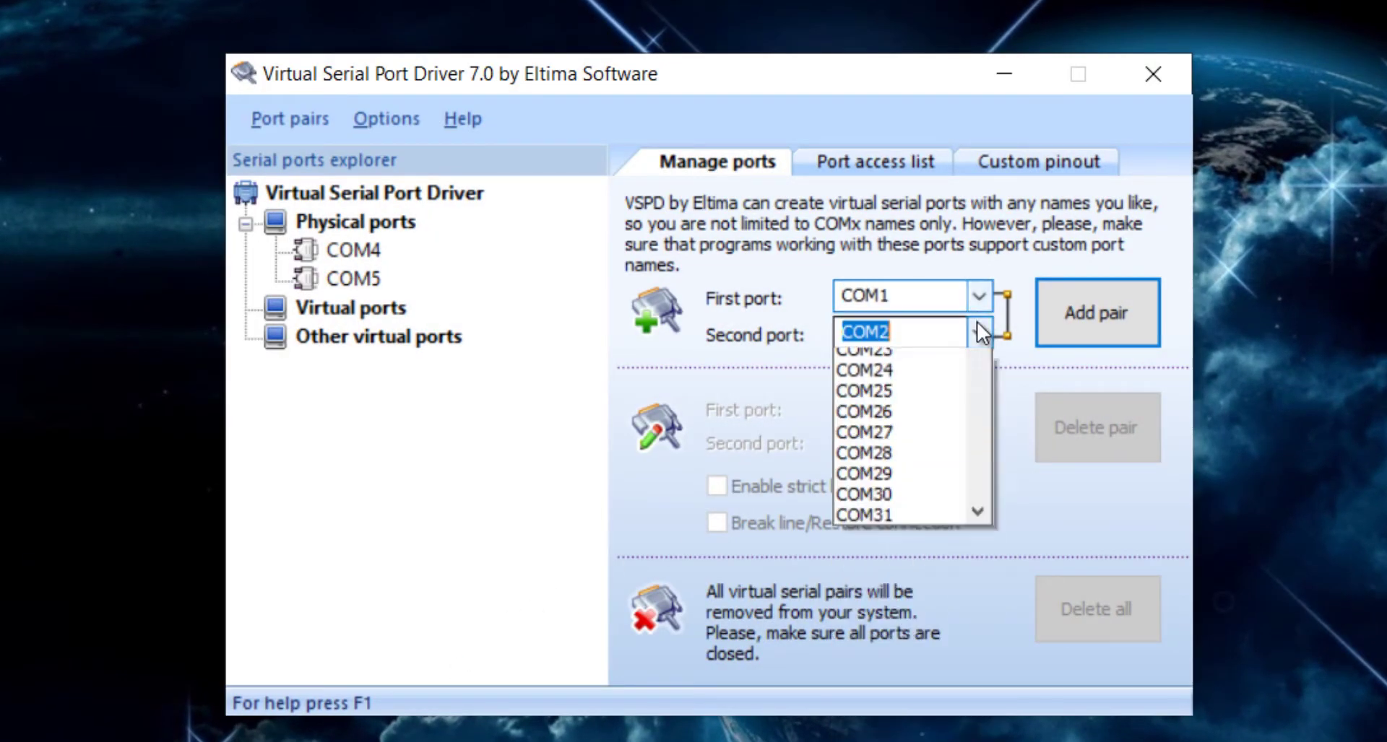
pyautogui.click(976, 322)
pyautogui.click(1096, 309)
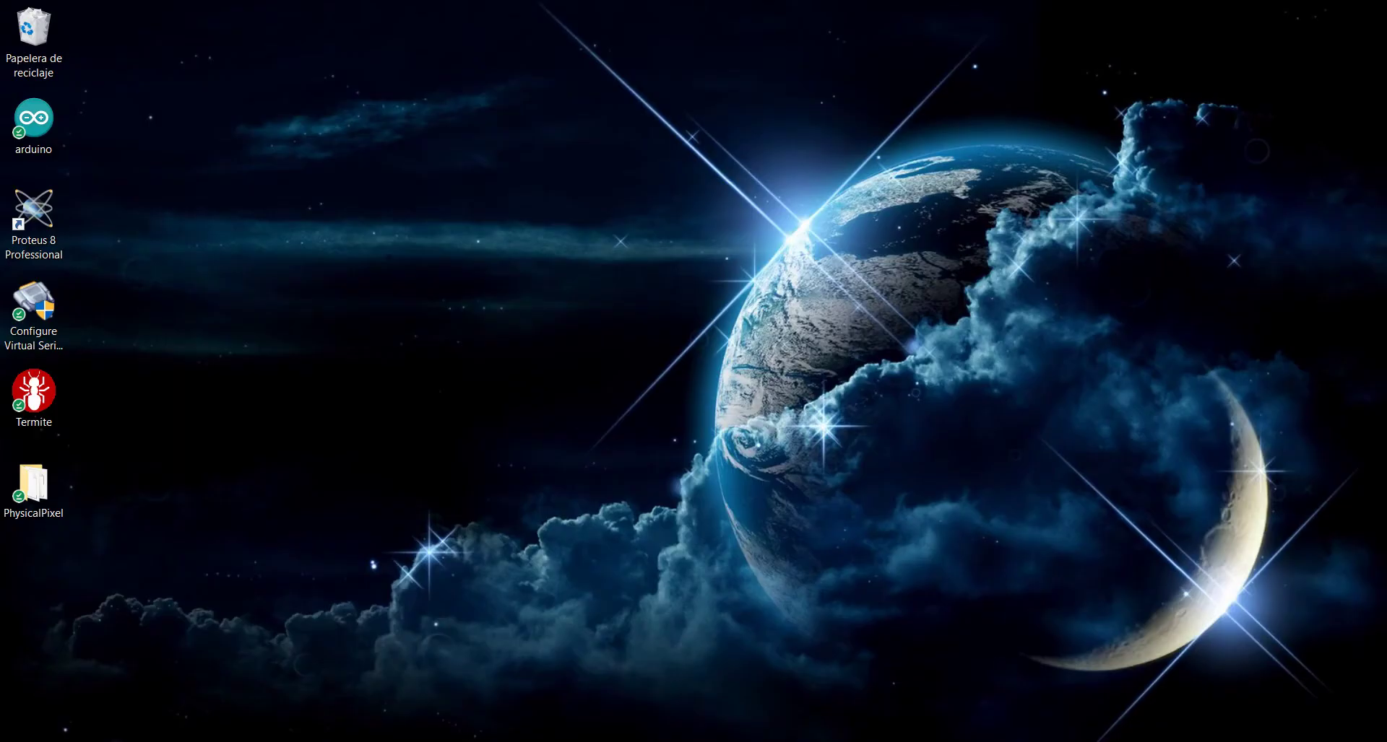
pyautogui.doubleClick(33, 217)
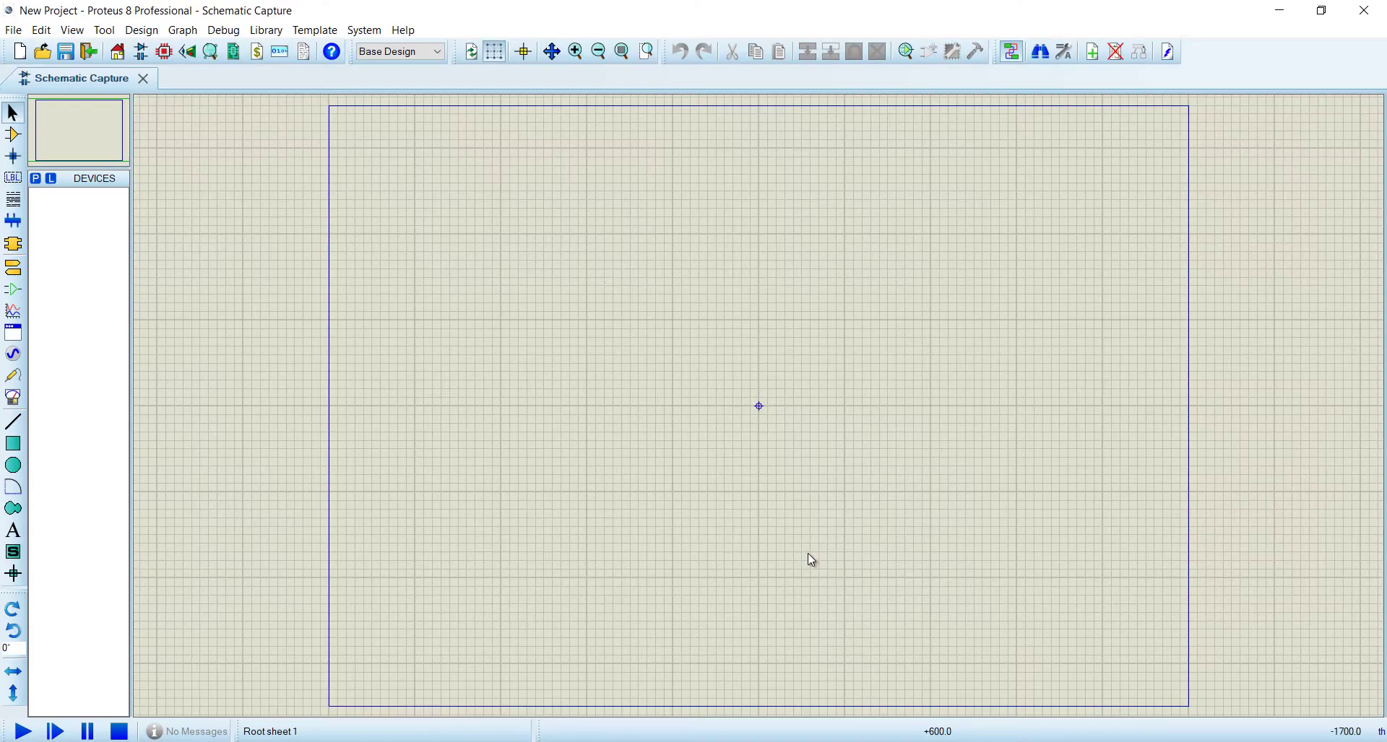
# Search 'arduino' in Pick Devices and add ARDUINO UNO R3
pyautogui.click(35, 178)
pyautogui.write('arduino')
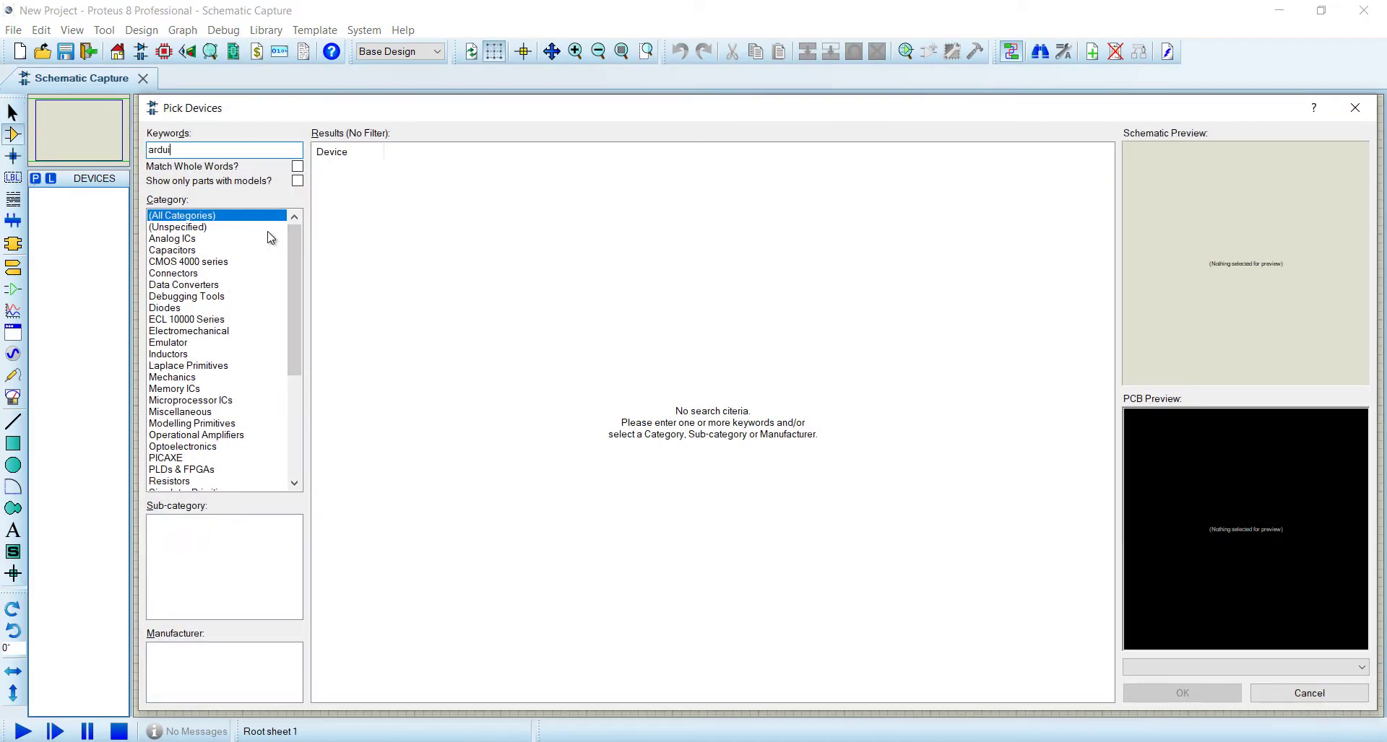
pyautogui.doubleClick(321, 198)
pyautogui.doubleClick(203, 150)
pyautogui.press('BackSpace')
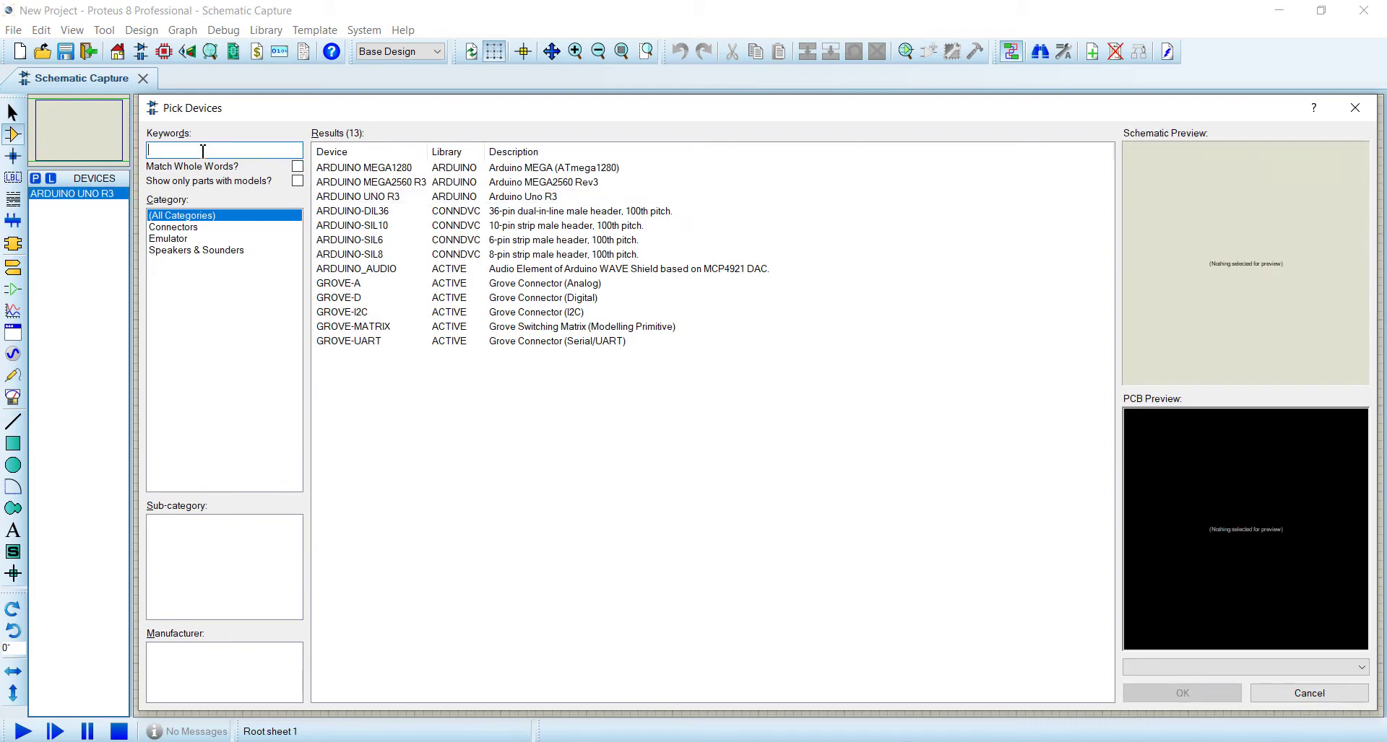
# Add RES, LED-GREEN and COMPIM by searching resistor, led green and compim
pyautogui.write('resistor')
pyautogui.doubleClick(377, 514)
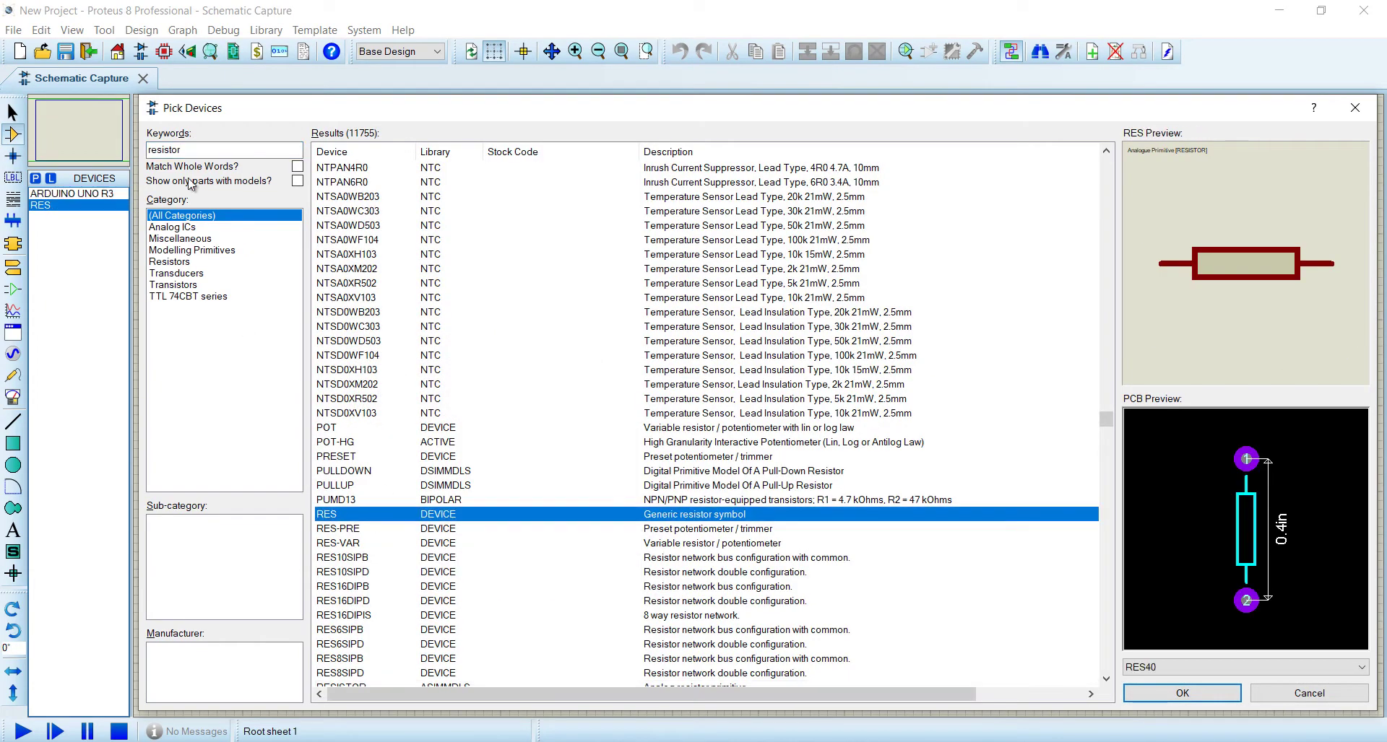
pyautogui.write('led green')
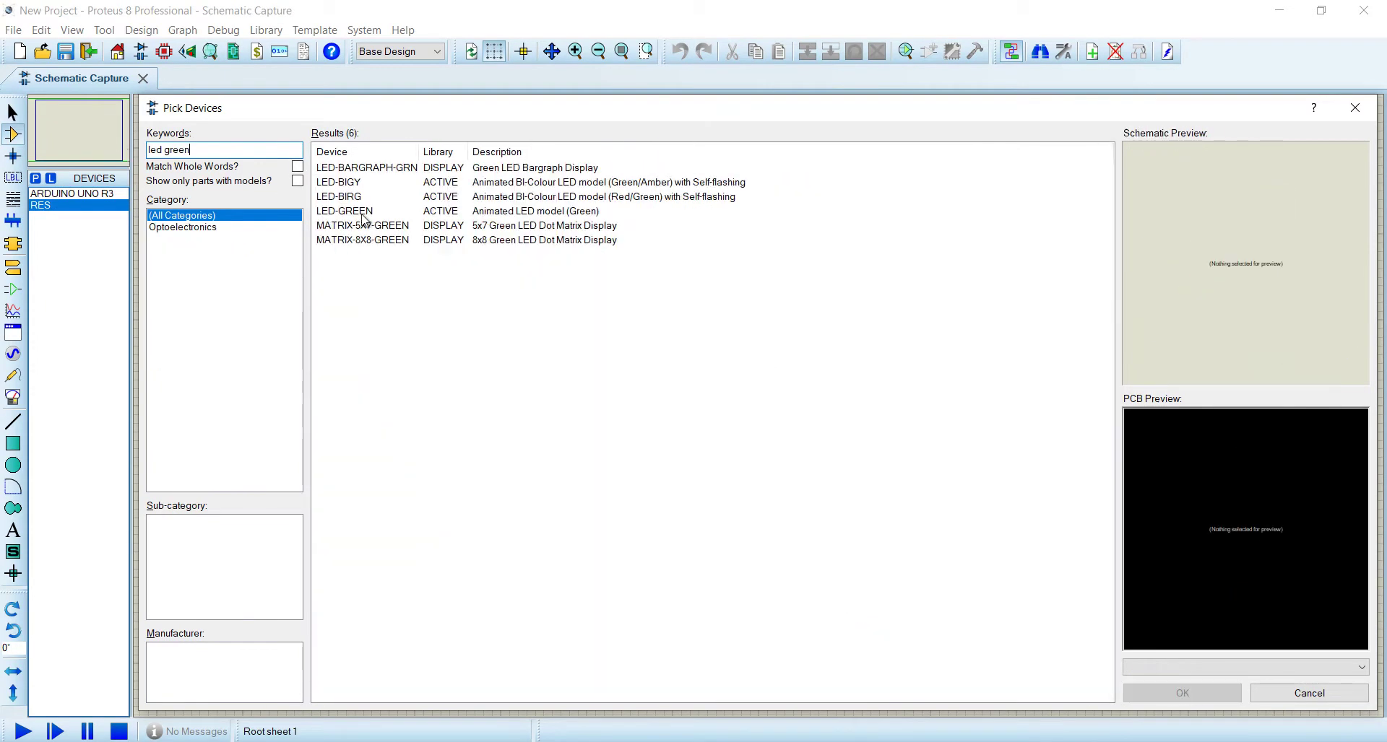
pyautogui.doubleClick(345, 211)
pyautogui.write('co')
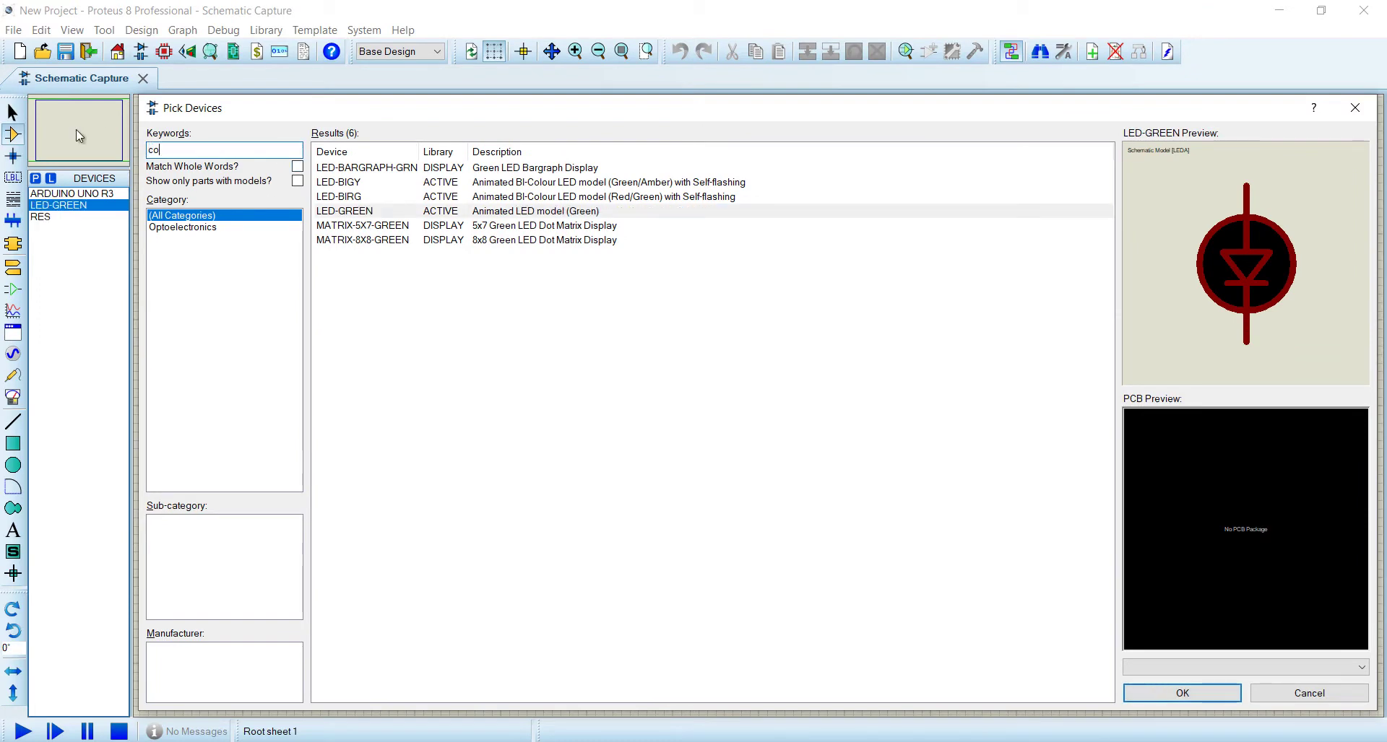
pyautogui.write('mpi')
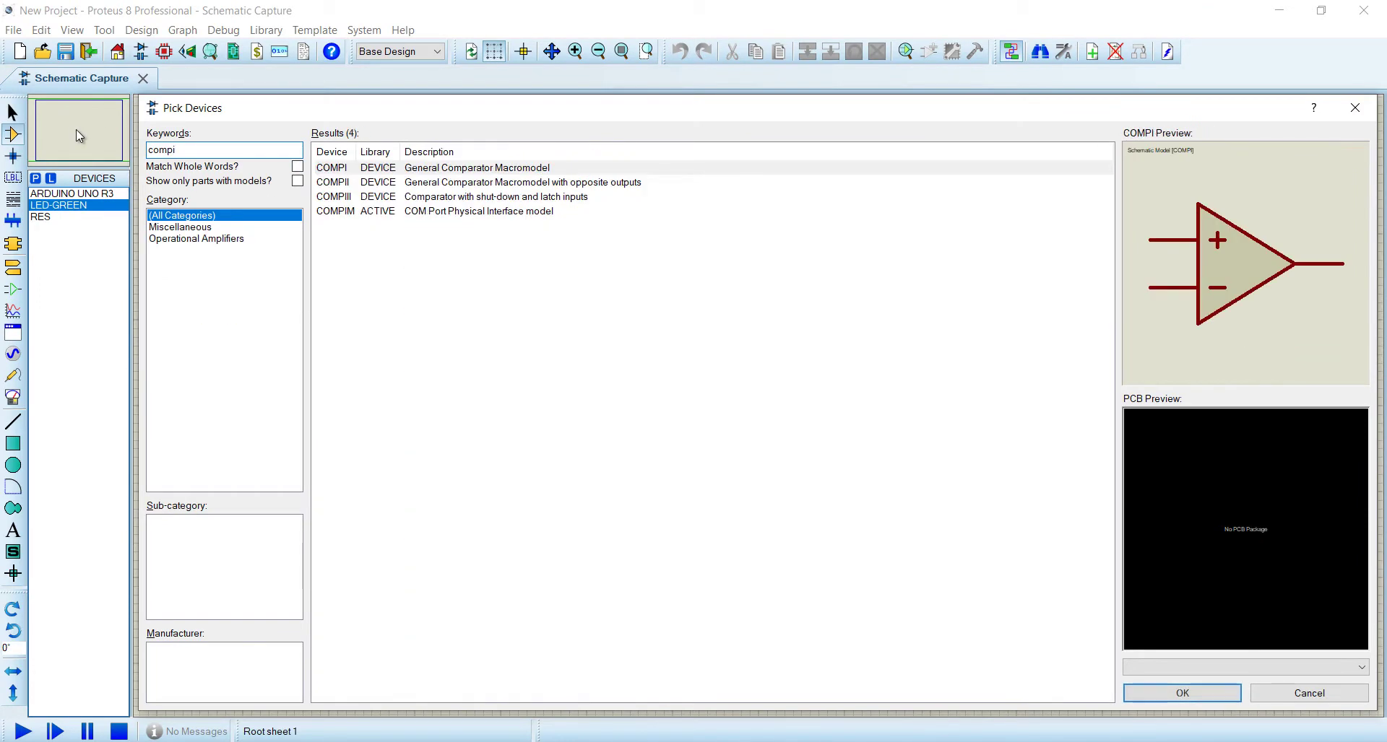
pyautogui.write('m')
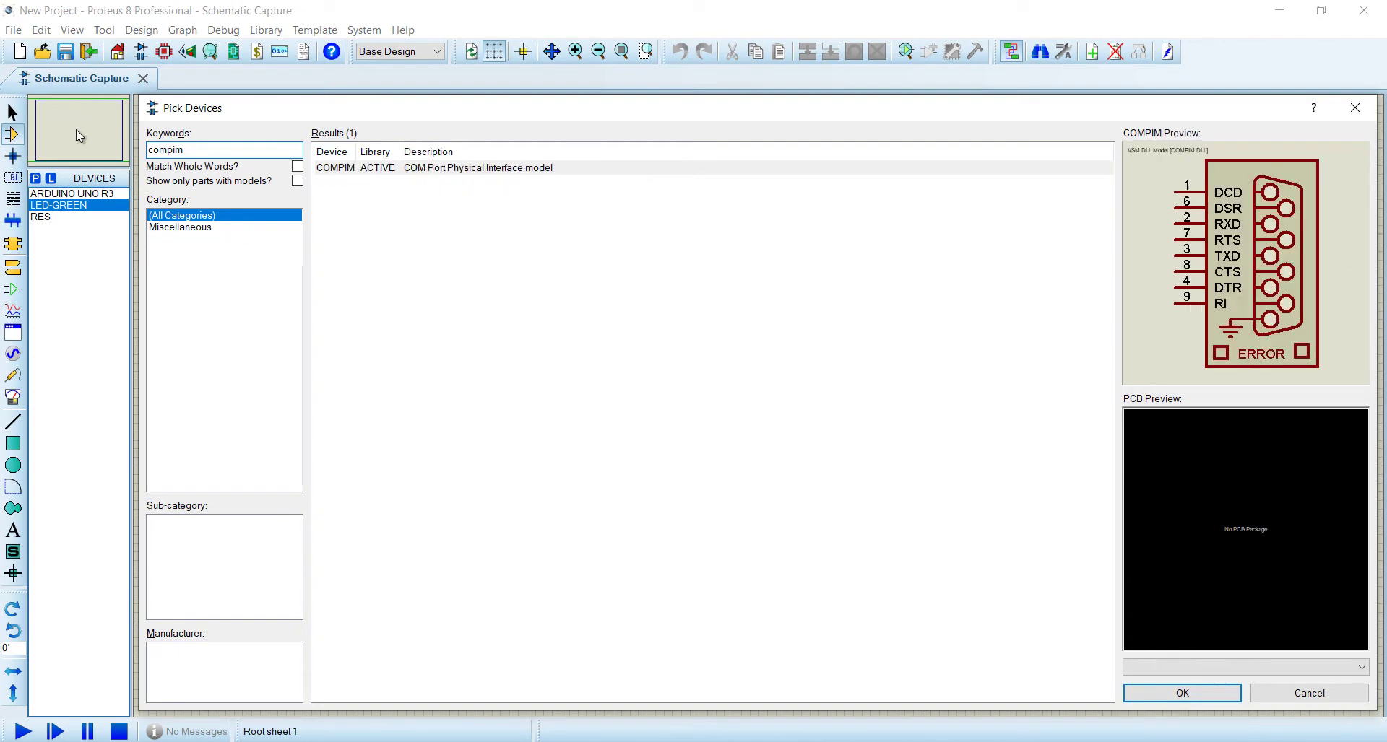
pyautogui.doubleClick(401, 172)
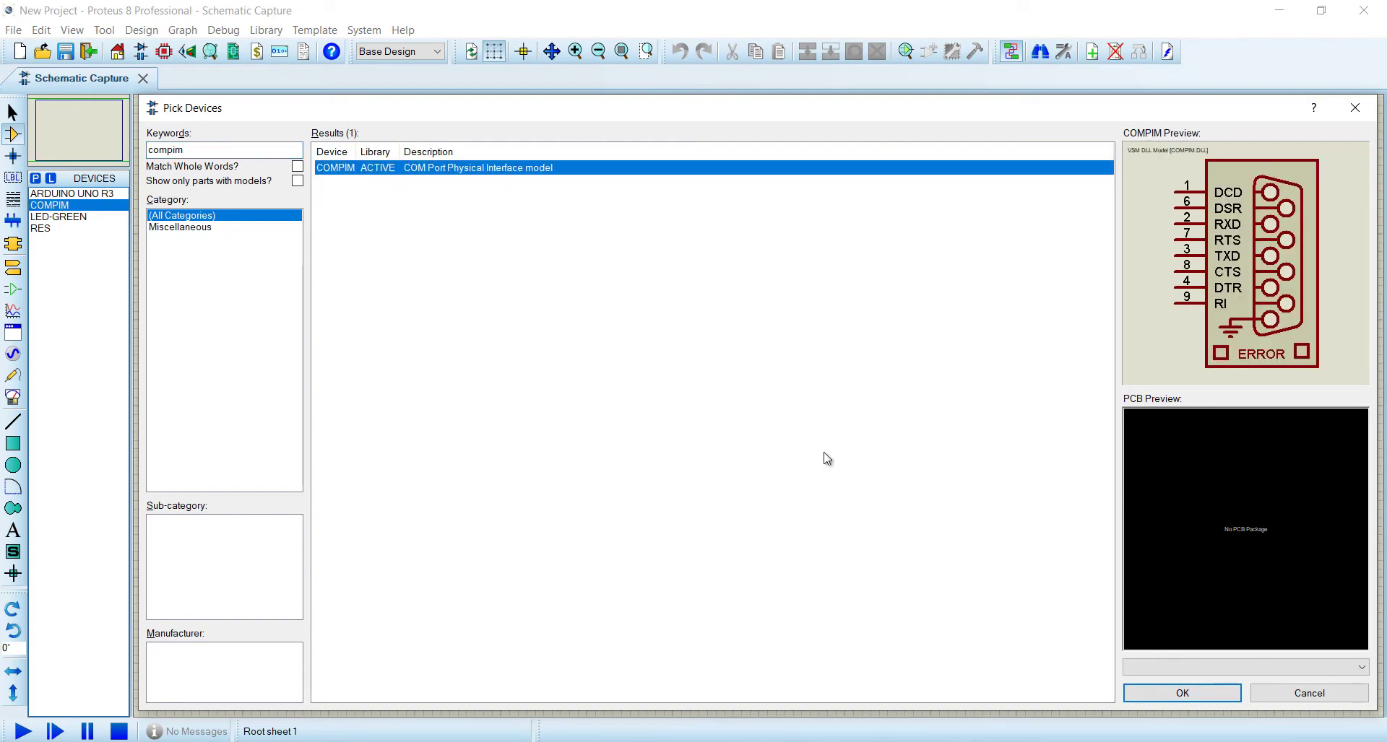
# Place the ARDUINO UNO R3 board on the sheet and turn it upright
pyautogui.click(1173, 695)
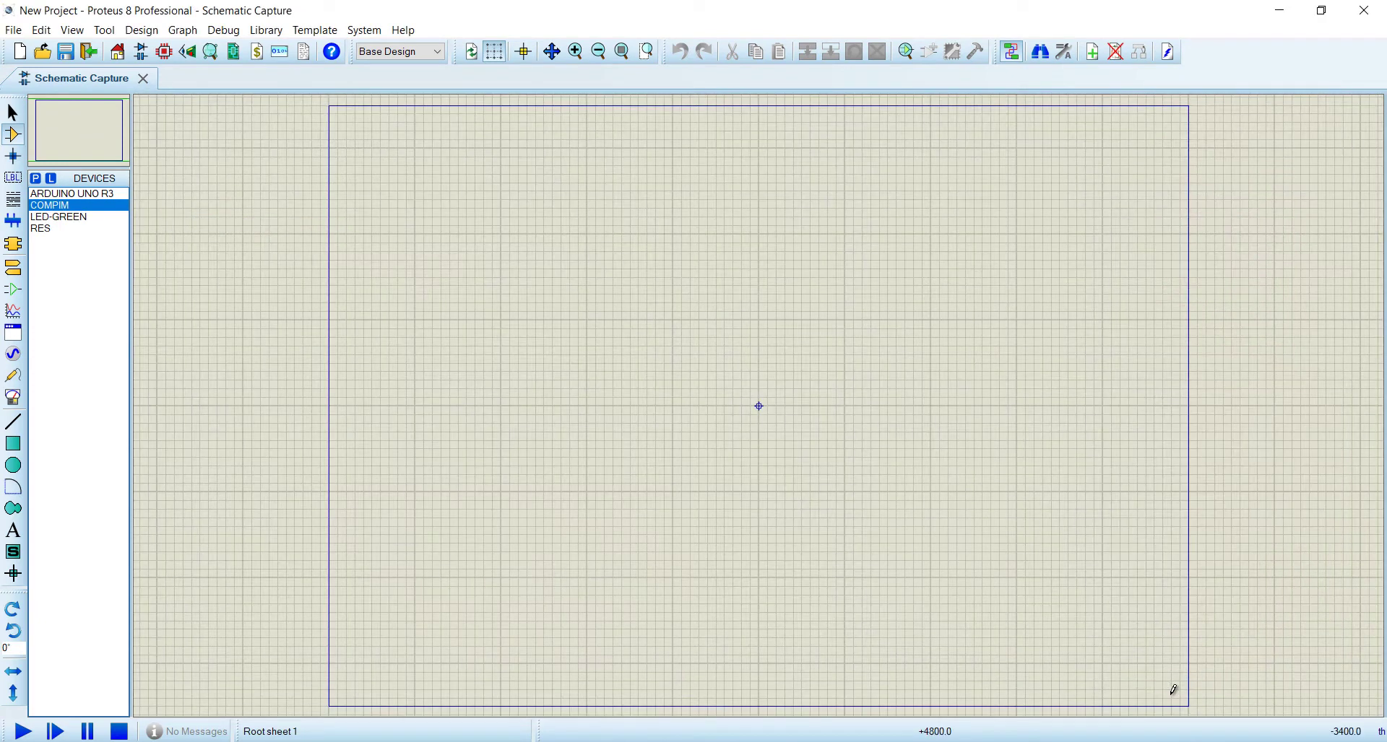
pyautogui.click(72, 193)
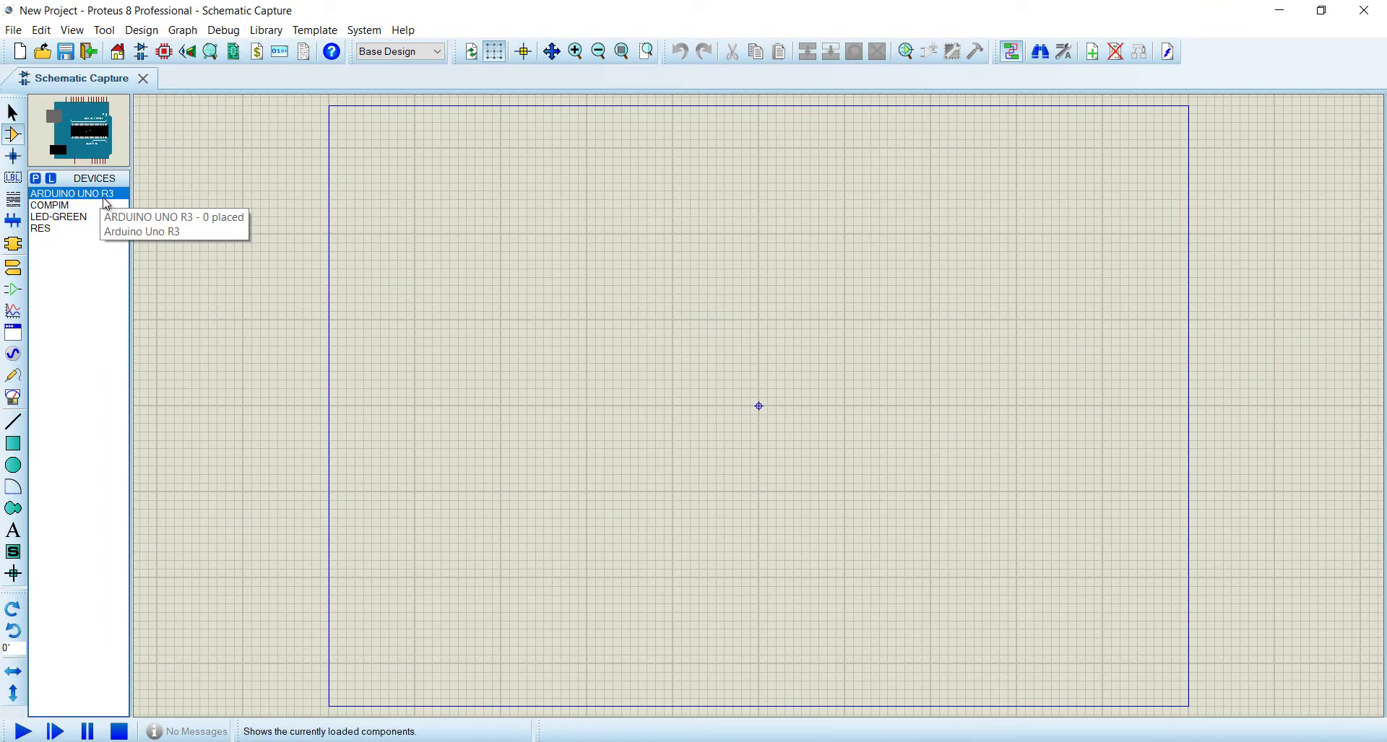
pyautogui.click(755, 405)
pyautogui.rightClick(628, 359)
pyautogui.click(627, 356)
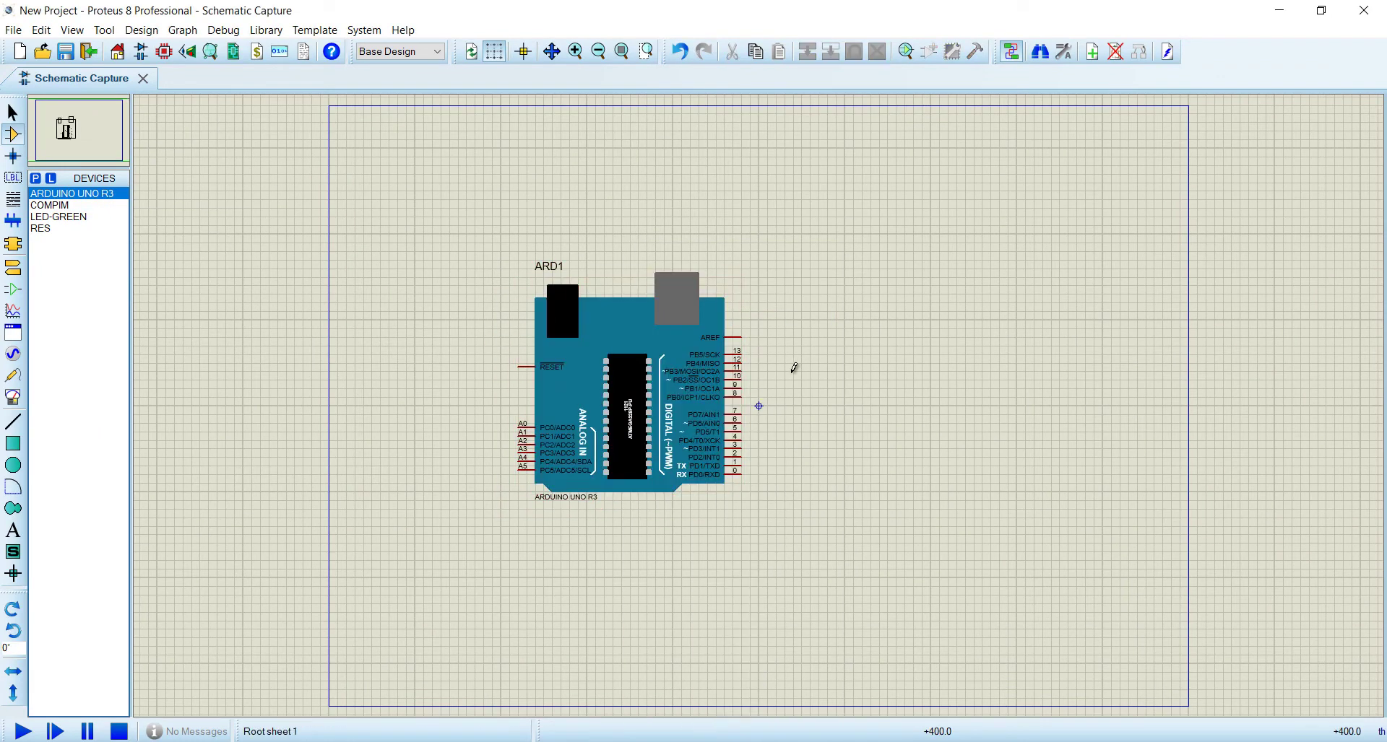
# Place green LED D1 right of the Arduino and wire pin 13 to it
pyautogui.click(72, 218)
pyautogui.click(827, 379)
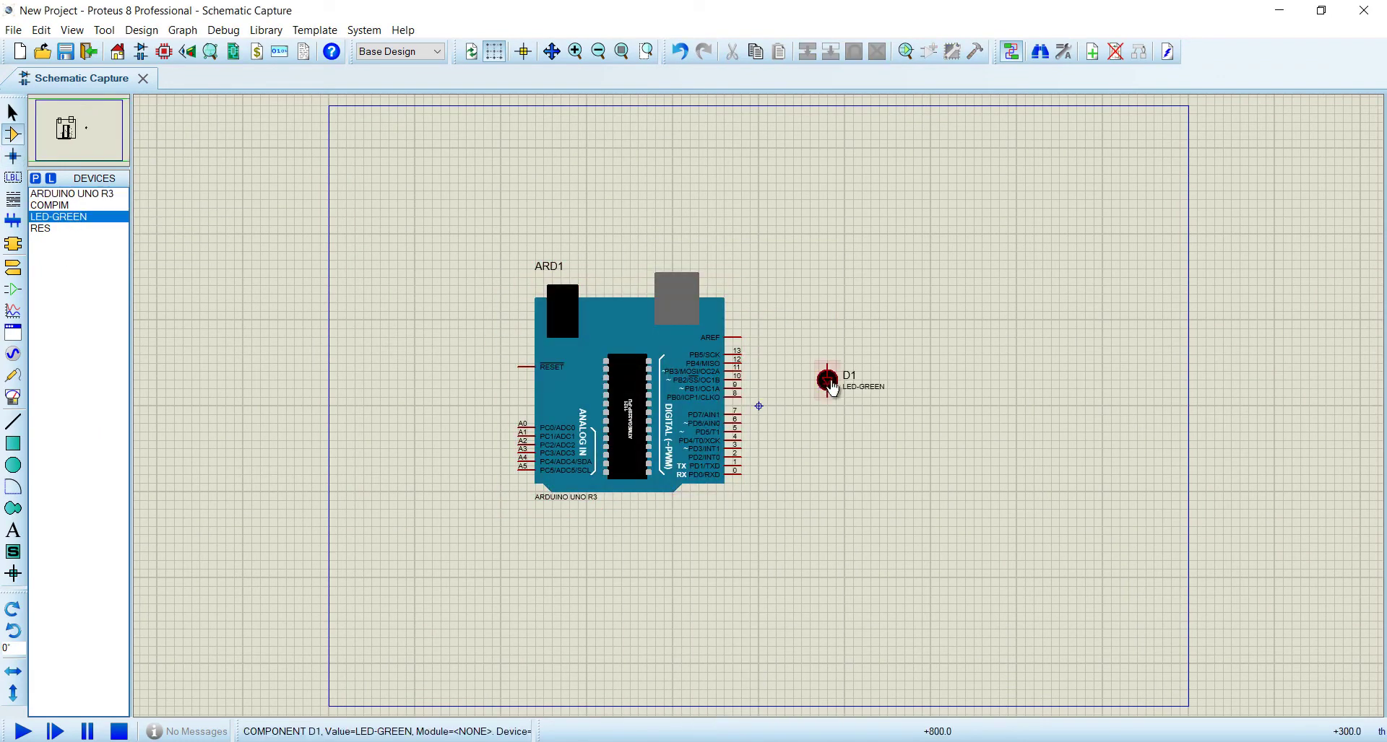
pyautogui.scroll(2, 770, 397)
pyautogui.click(893, 369)
pyautogui.click(40, 228)
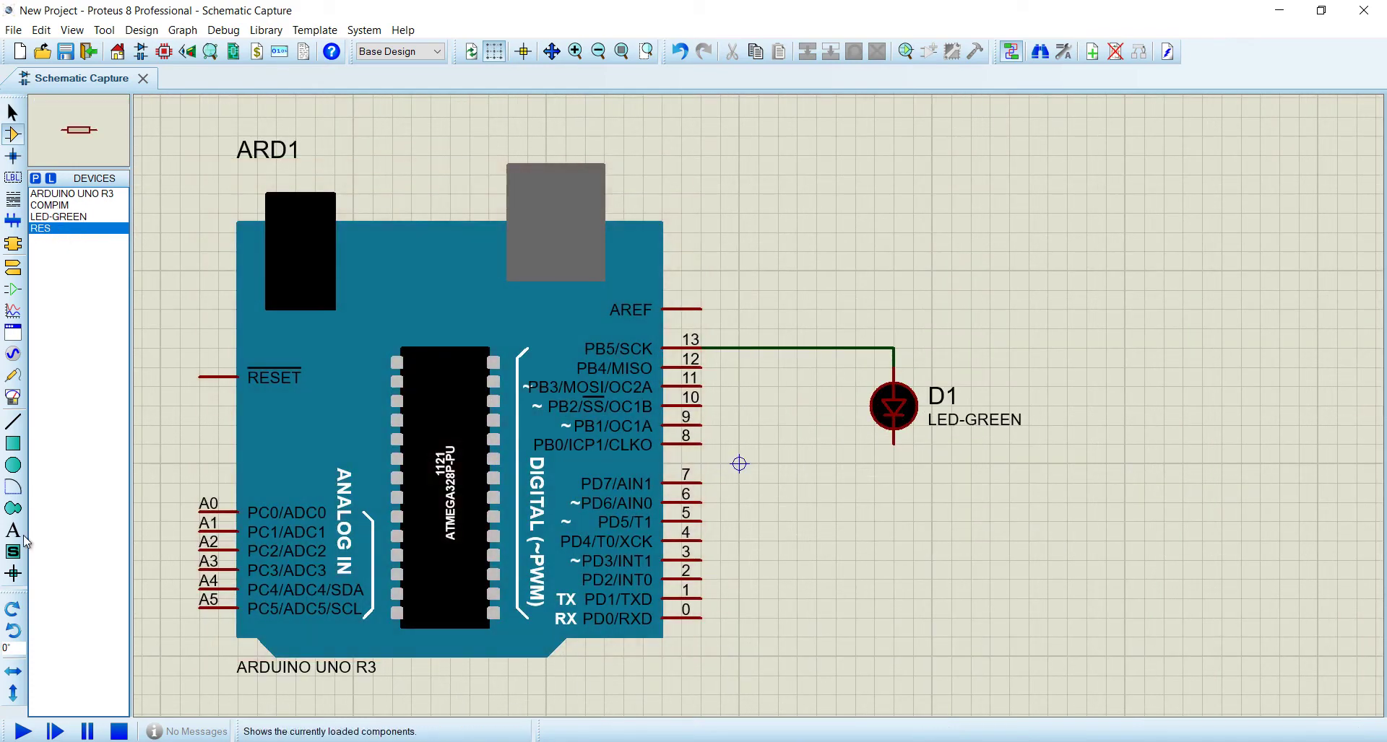
# Place resistor R1 below D1, wire them together, and connect R1 to ground
pyautogui.click(12, 609)
pyautogui.click(894, 540)
pyautogui.click(894, 480)
pyautogui.click(893, 432)
pyautogui.click(12, 266)
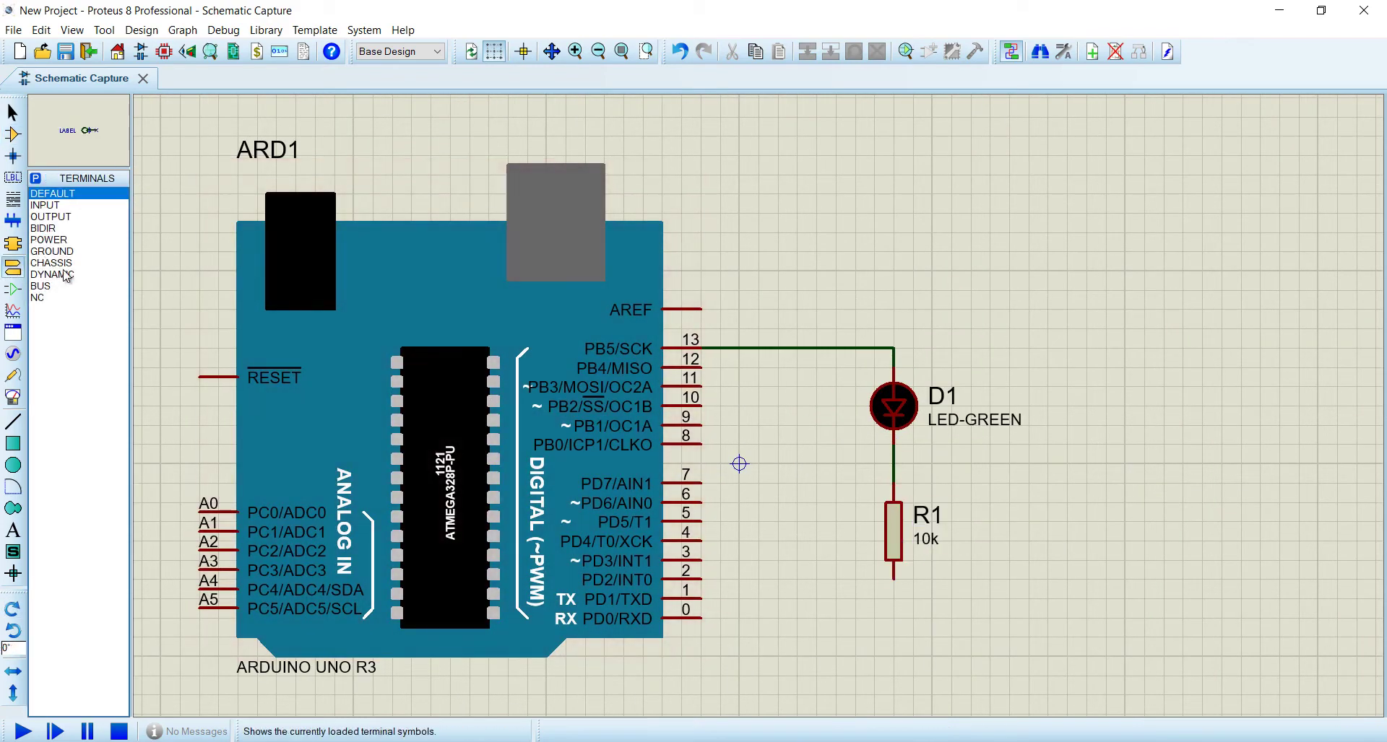
pyautogui.click(52, 251)
pyautogui.click(894, 597)
pyautogui.click(12, 112)
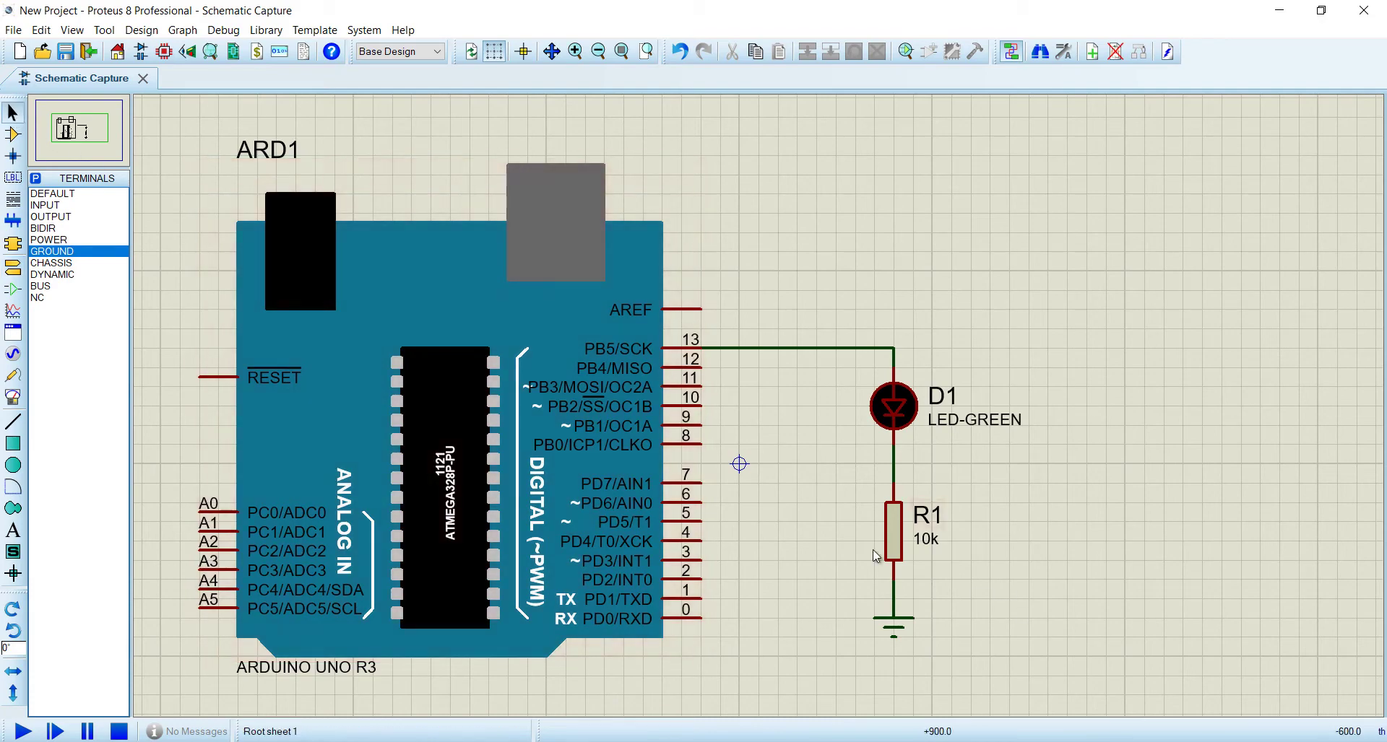
# Set R1's resistance to 220 and review LED D1's properties
pyautogui.doubleClick(894, 531)
pyautogui.press('BackSpace')
pyautogui.press('BackSpace')
pyautogui.press('BackSpace')
pyautogui.write('220')
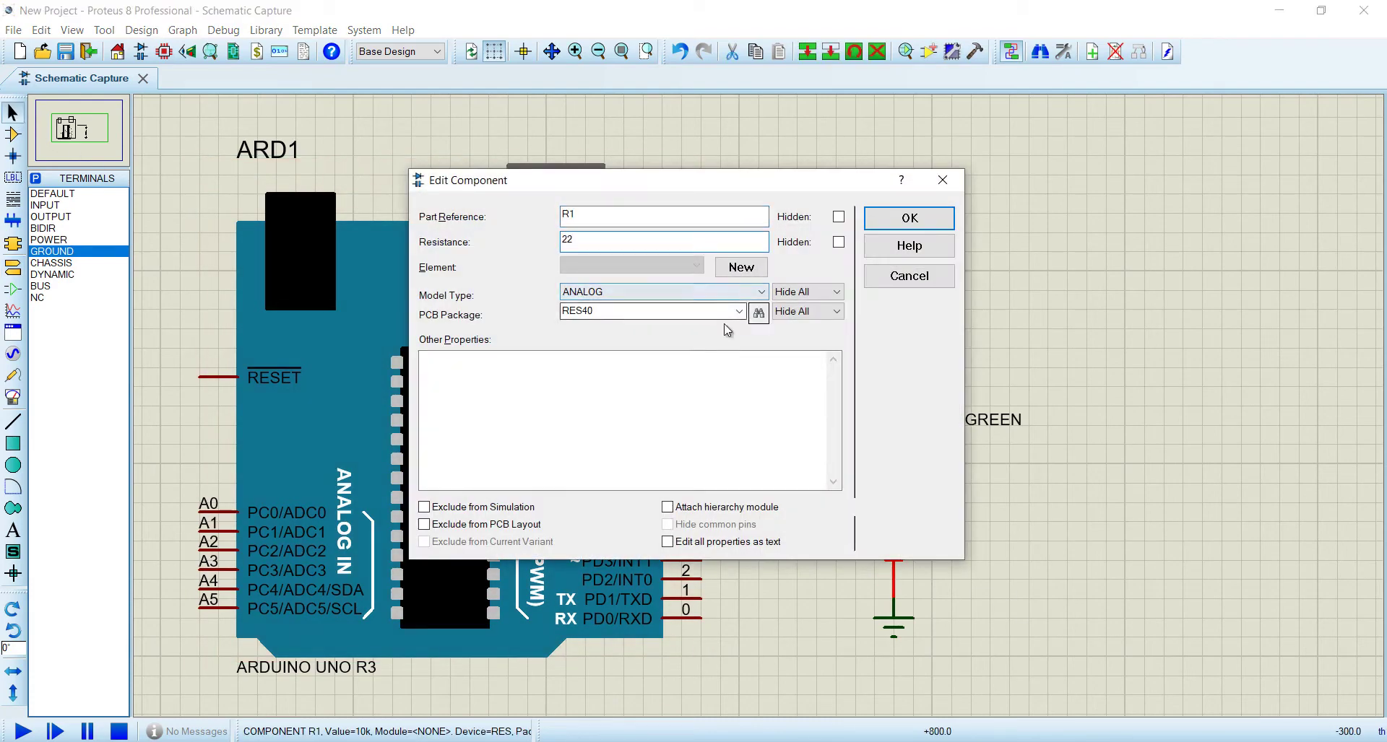
pyautogui.press('Return')
pyautogui.doubleClick(894, 402)
pyautogui.click(722, 278)
pyautogui.click(650, 287)
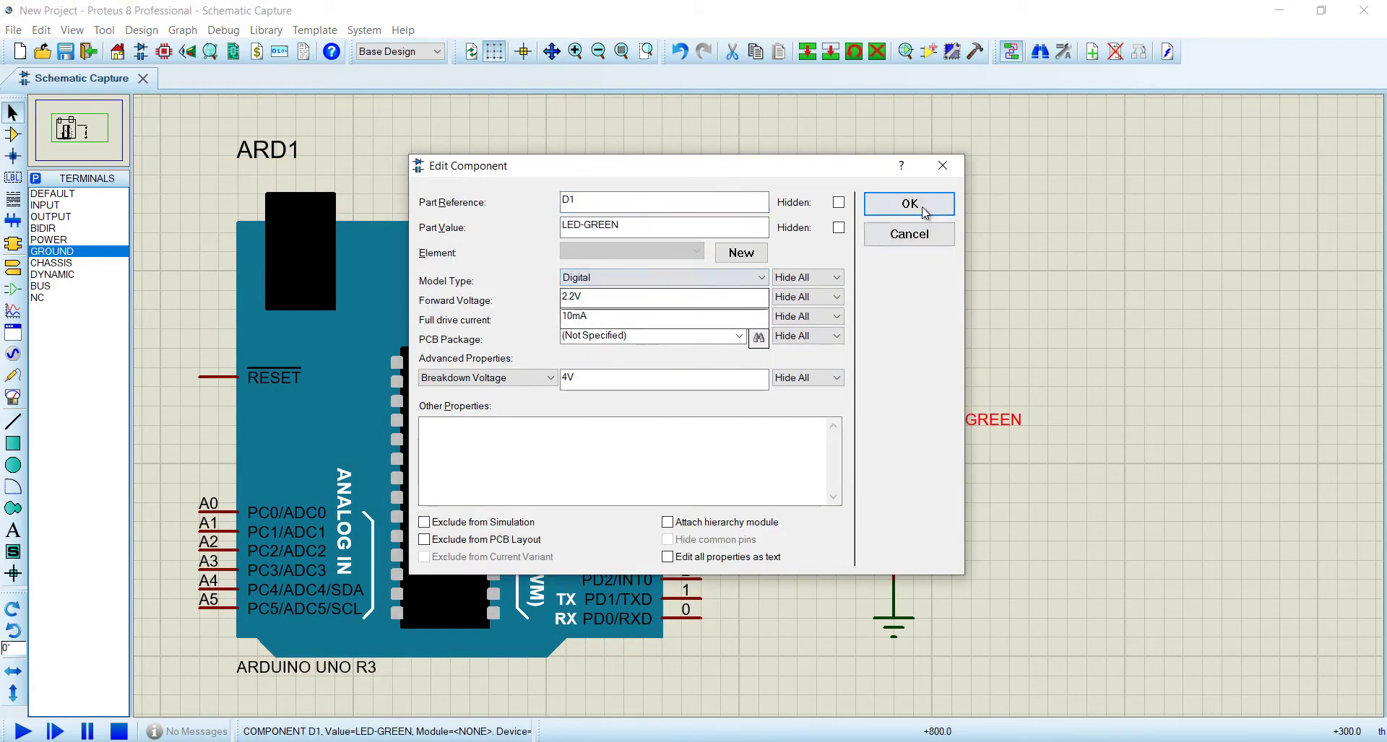
# Select D1, R1 and the ground and shift them to the right
pyautogui.click(908, 204)
pyautogui.moveTo(1101, 690); pyautogui.dragTo(816, 271)
pyautogui.moveTo(950, 434); pyautogui.dragTo(1046, 434)
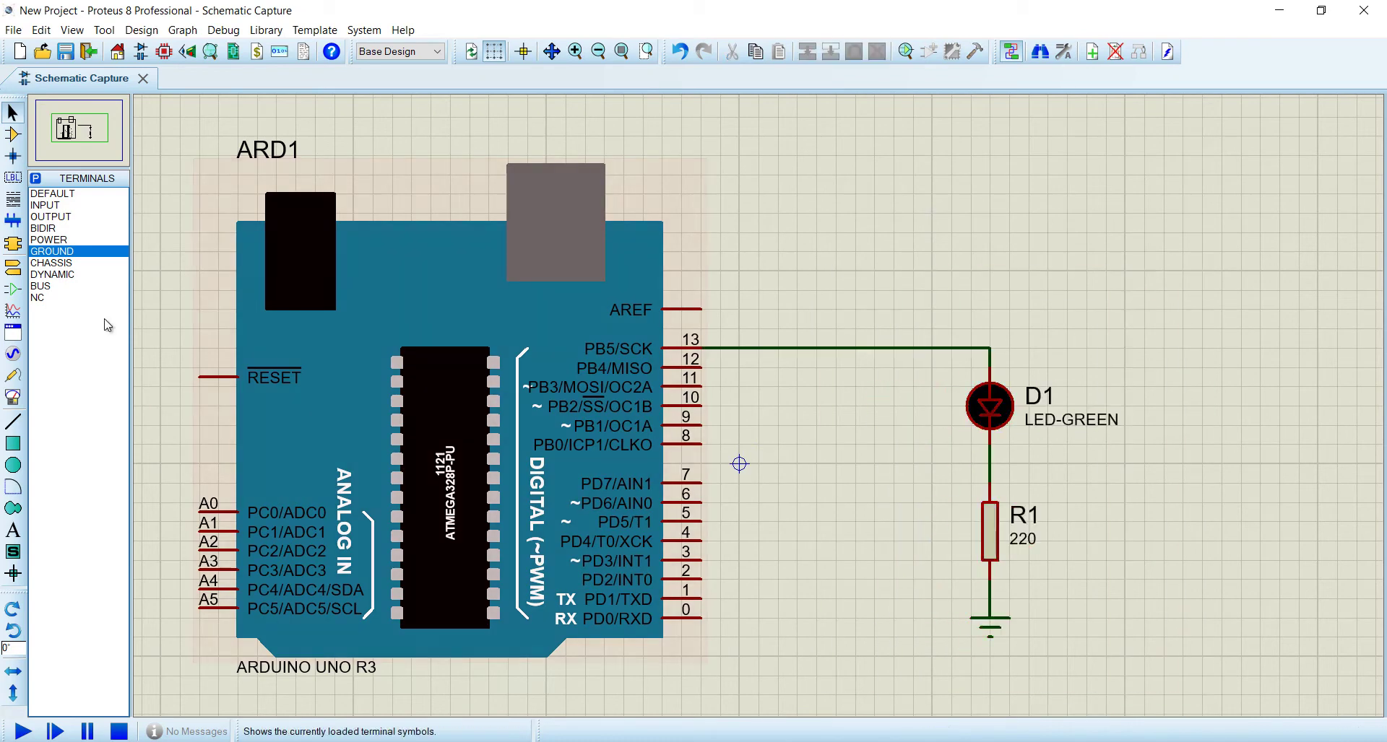
# Place the COMPIM serial port P1 beside the Arduino's digital pins
pyautogui.click(12, 134)
pyautogui.click(80, 208)
pyautogui.click(870, 671)
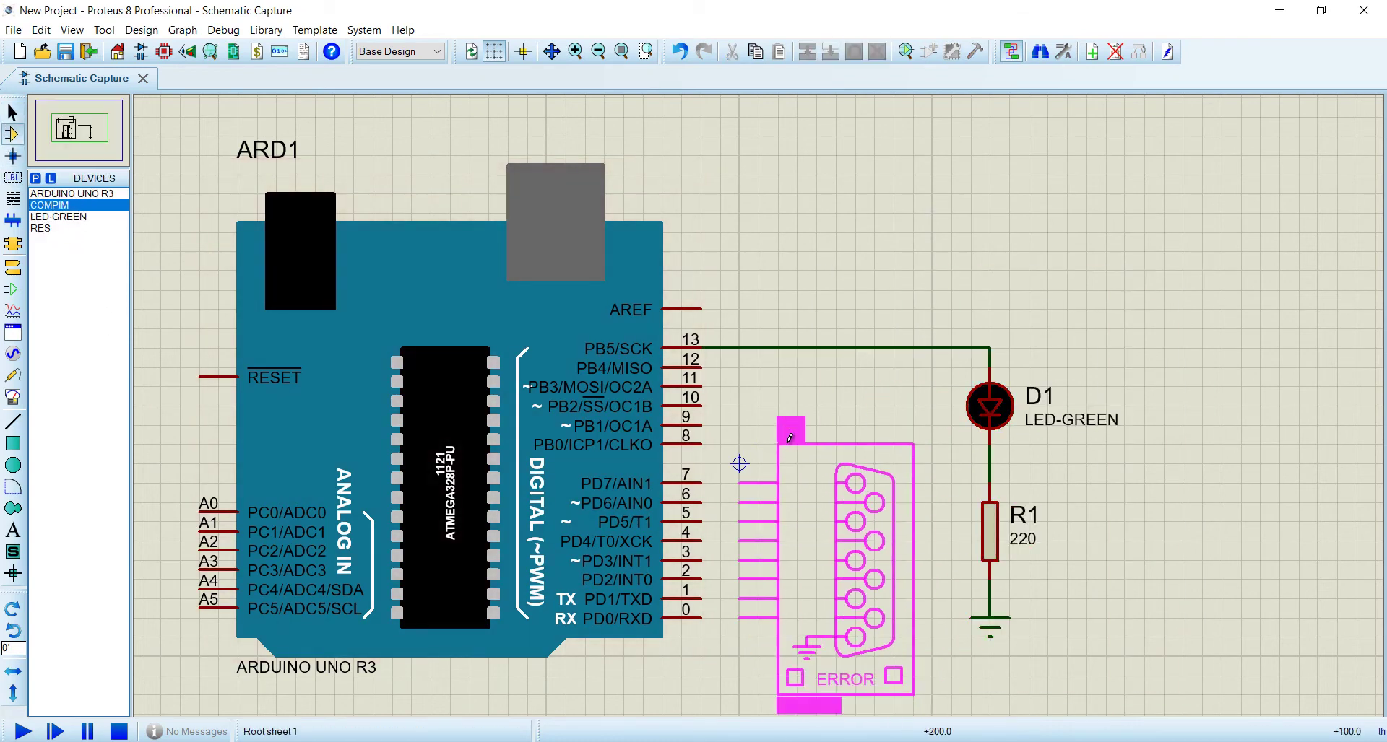
pyautogui.click(827, 567)
pyautogui.moveTo(827, 567); pyautogui.dragTo(866, 570)
pyautogui.click(751, 571)
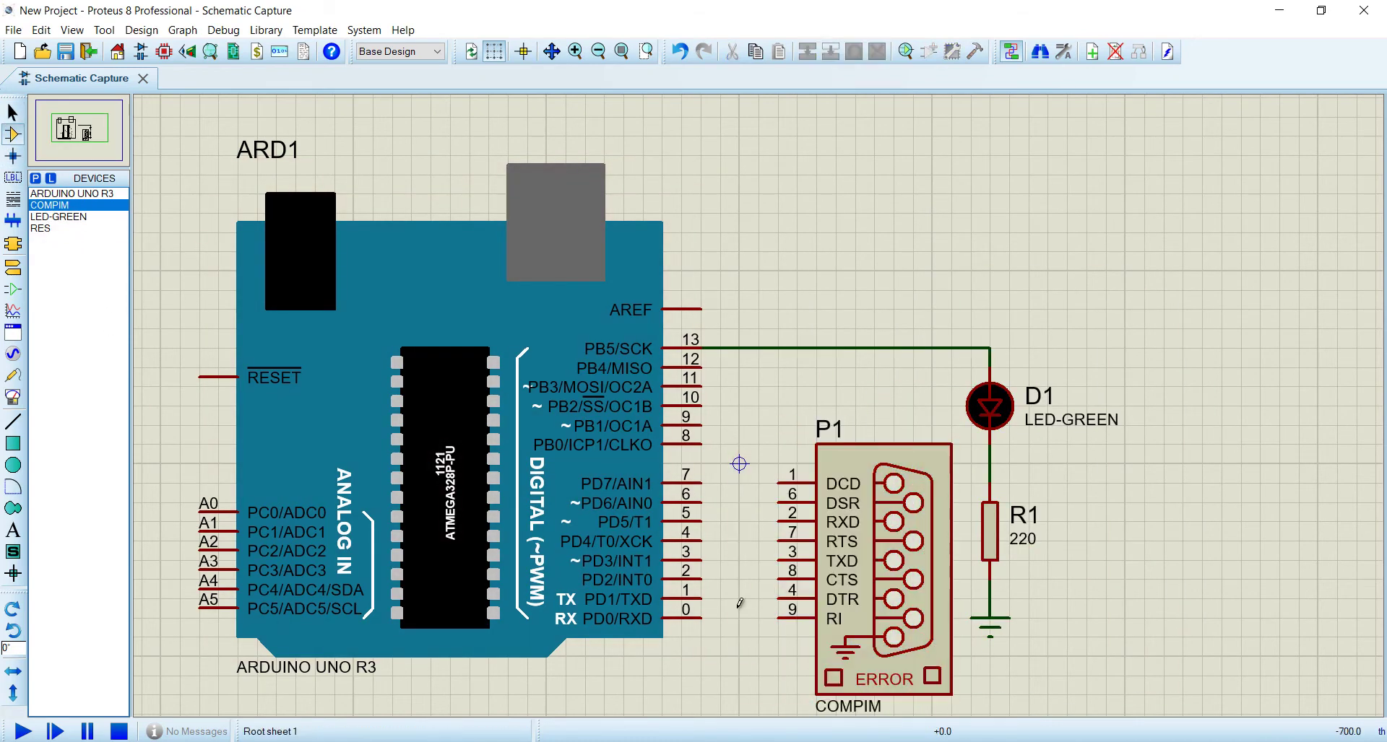
# Wire Arduino TX to COMPIM TXD and COMPIM RXD to Arduino pin 0
pyautogui.click(777, 560)
pyautogui.click(780, 522)
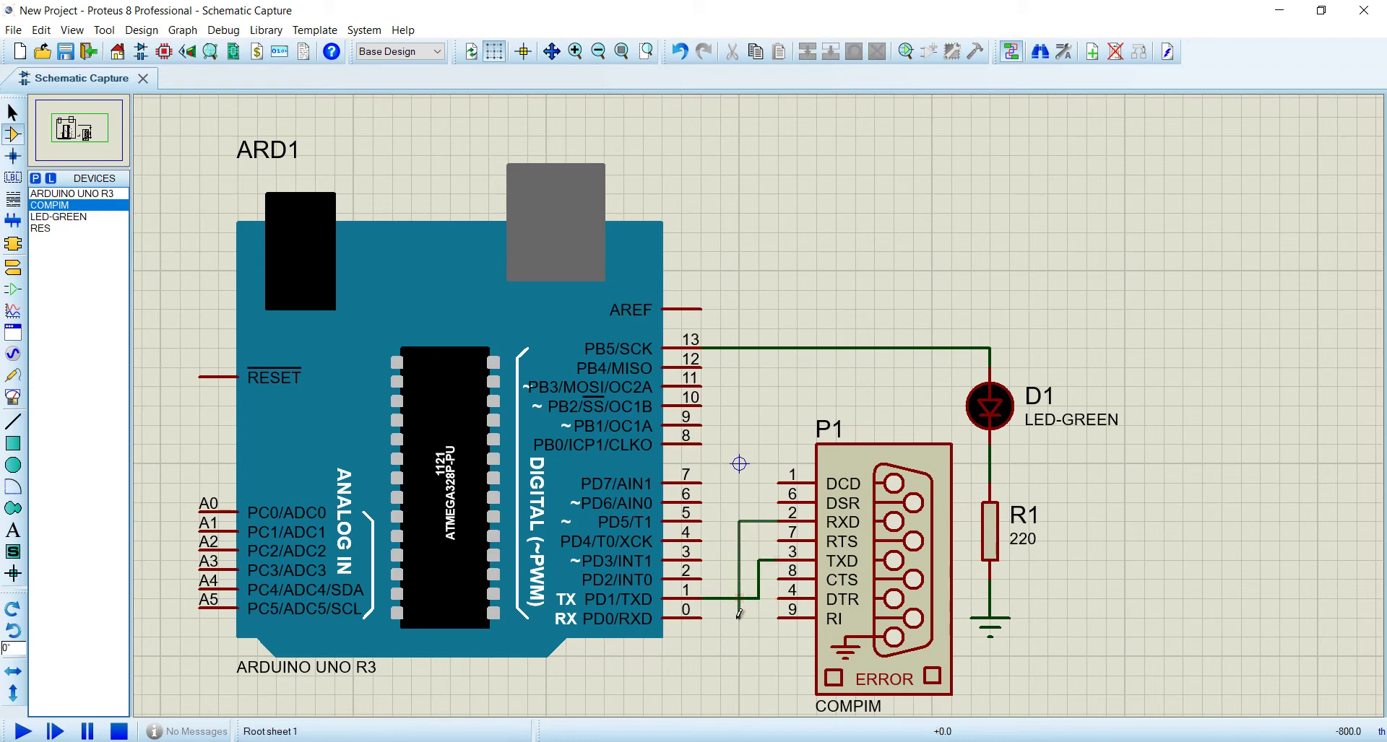
pyautogui.click(705, 617)
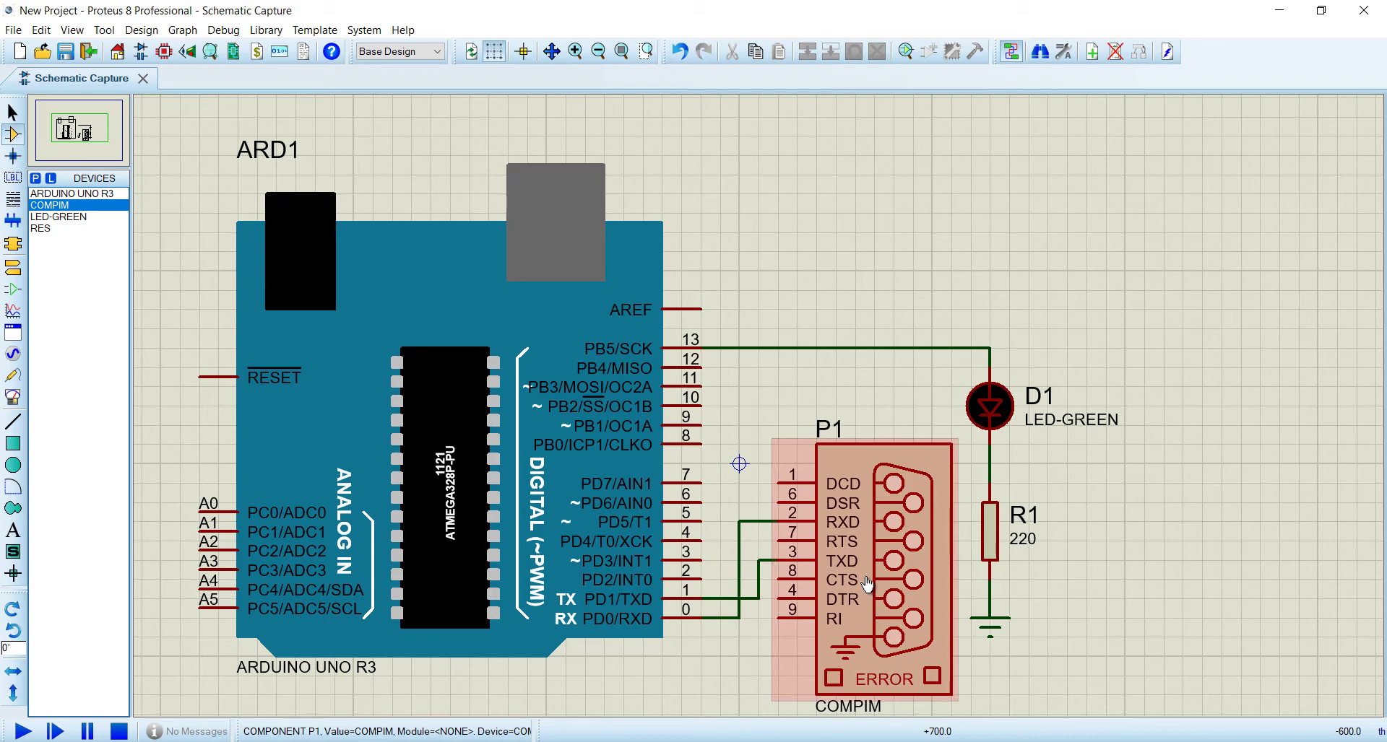
# Assign Desktop\PhysicalPixel\PhysicalPixel.ino.standard.hex as ARD1's Program File
pyautogui.rightClick(460, 284)
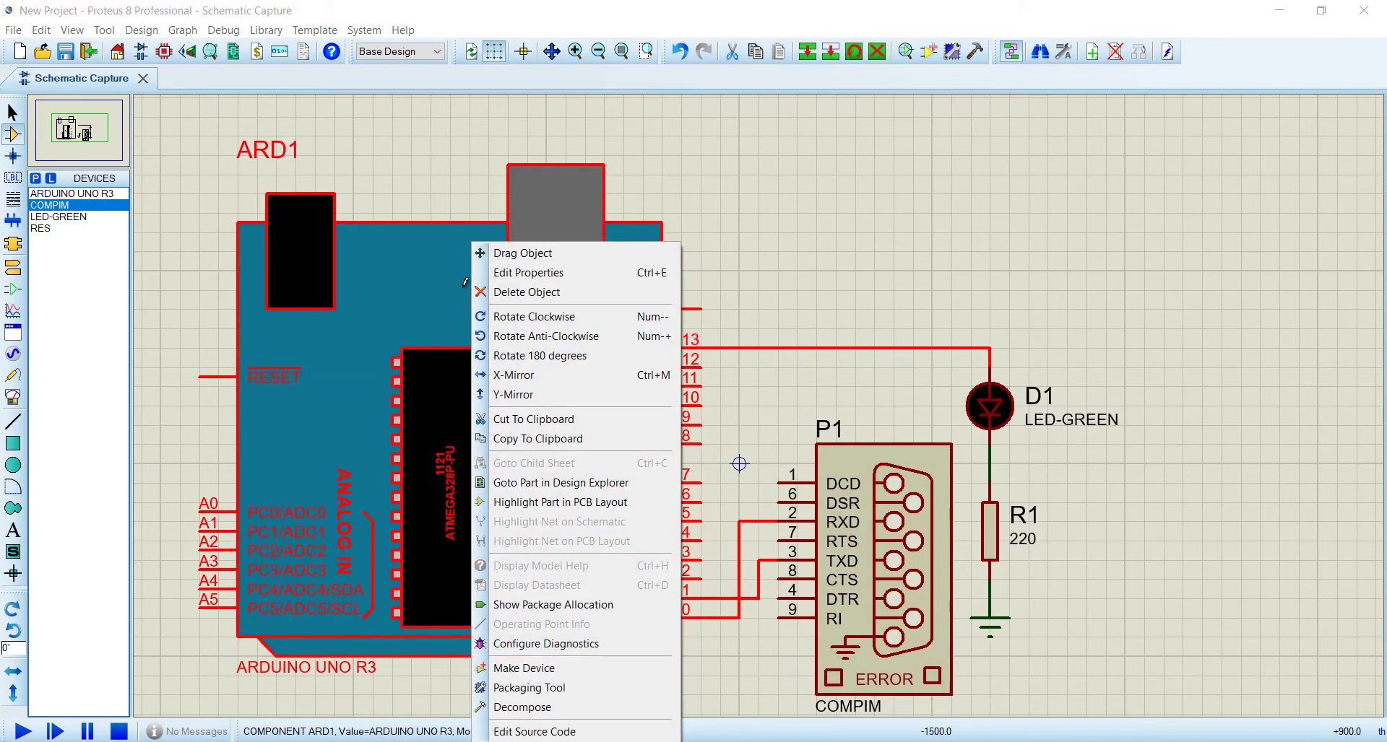
pyautogui.click(508, 272)
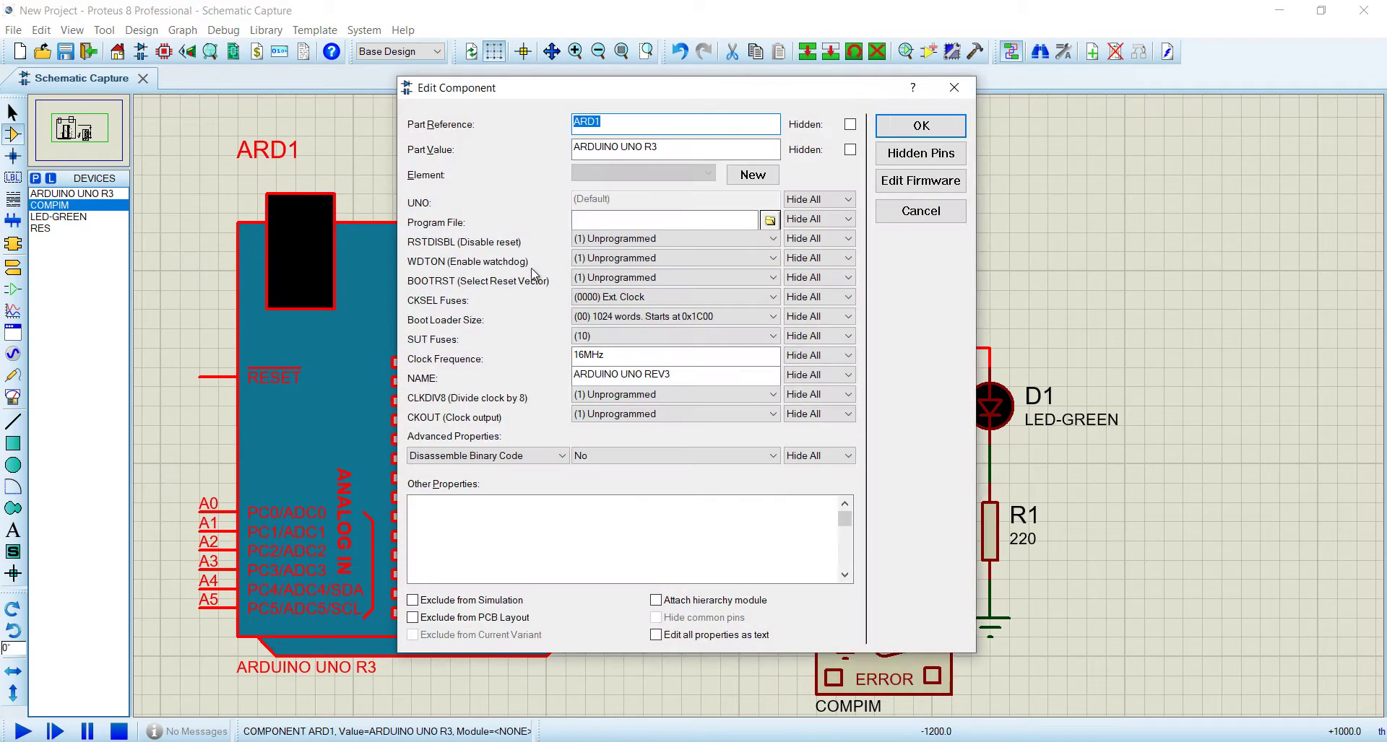
pyautogui.click(769, 220)
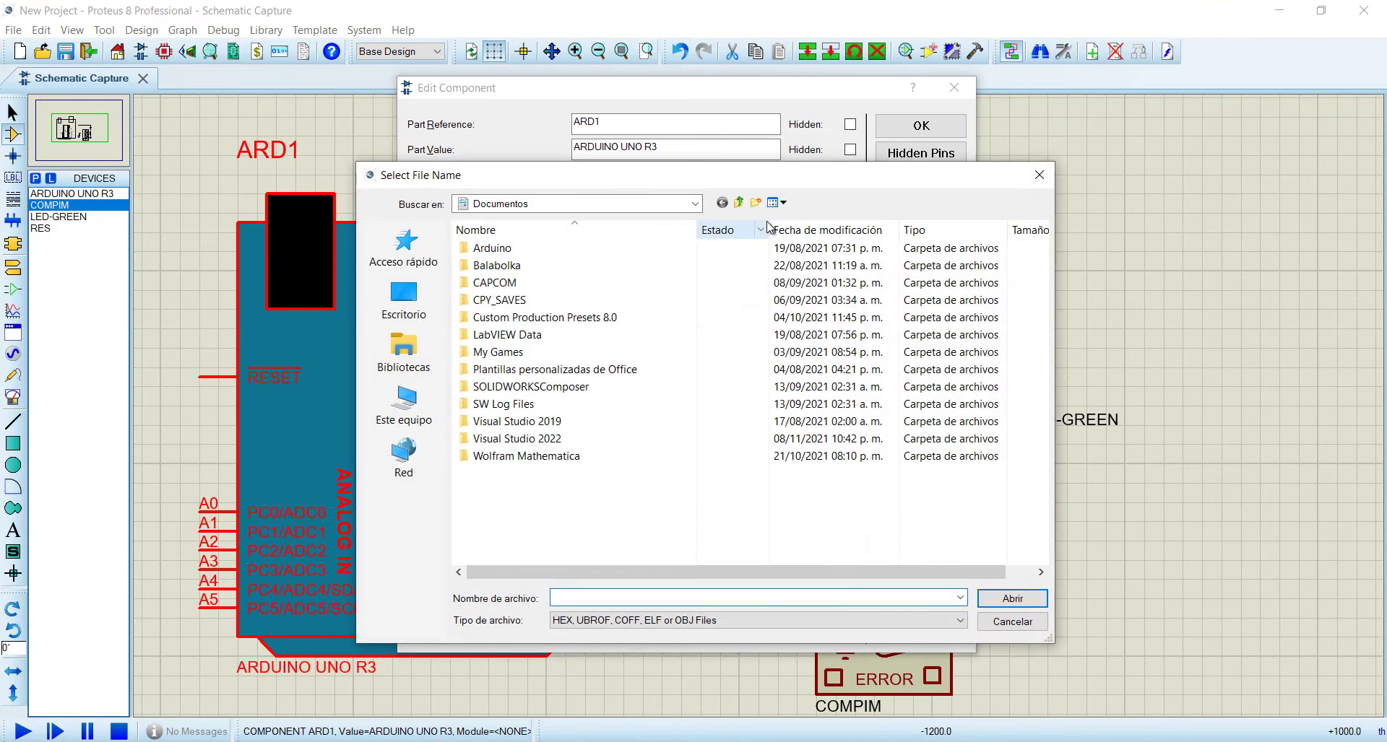
pyautogui.click(427, 296)
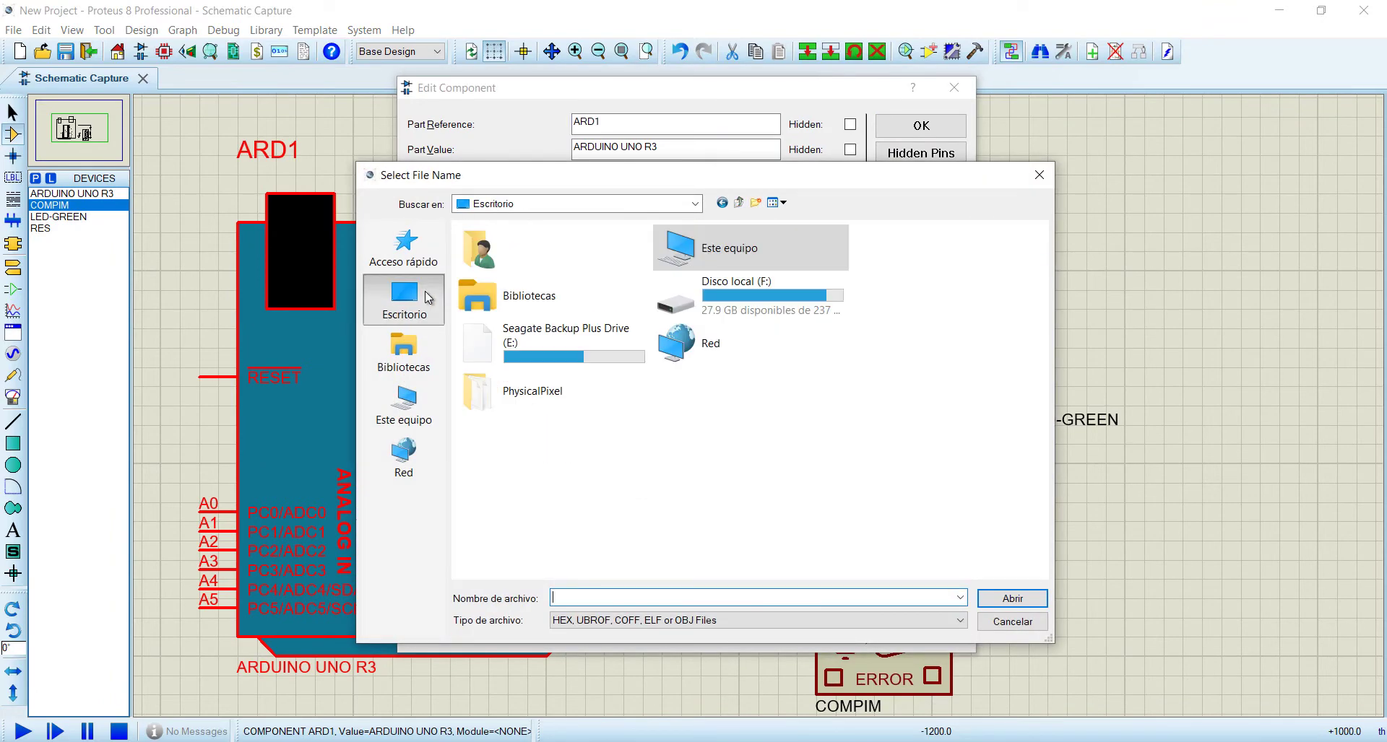
pyautogui.doubleClick(520, 391)
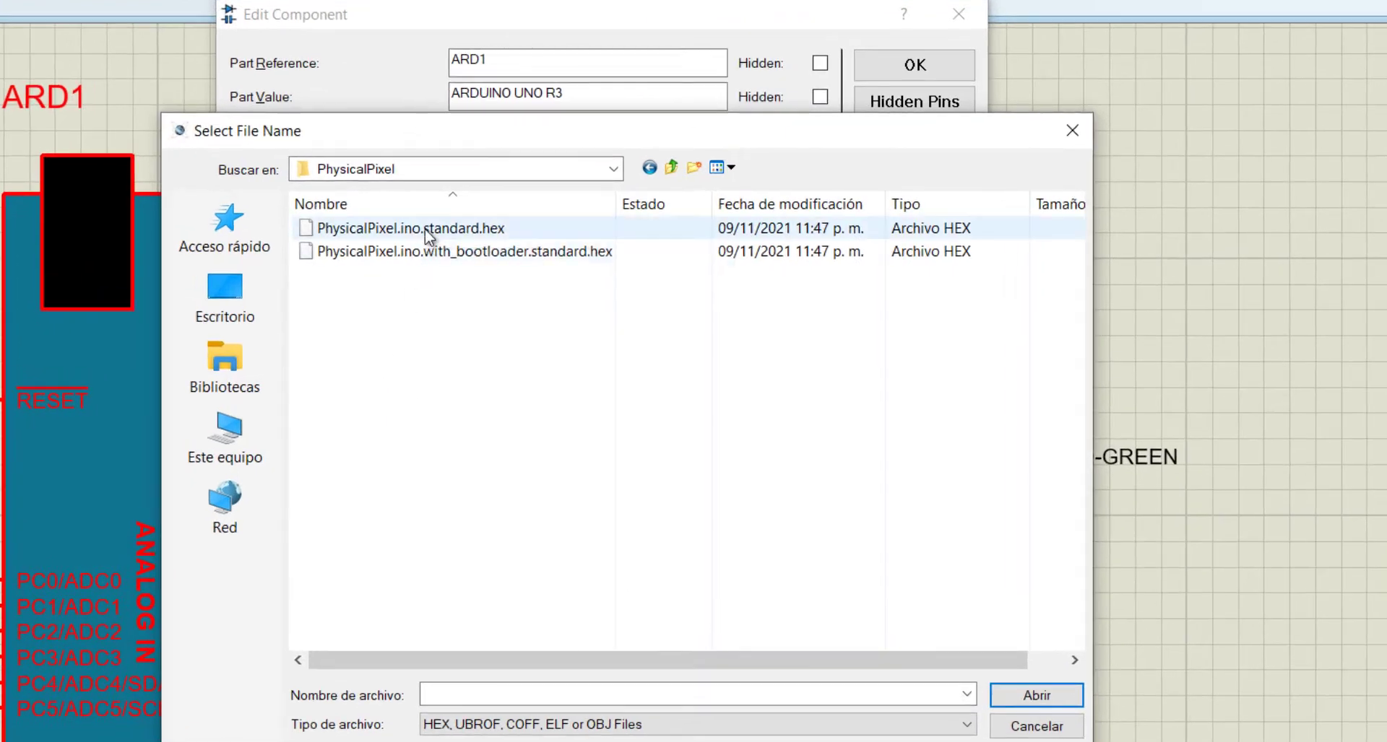
pyautogui.click(424, 228)
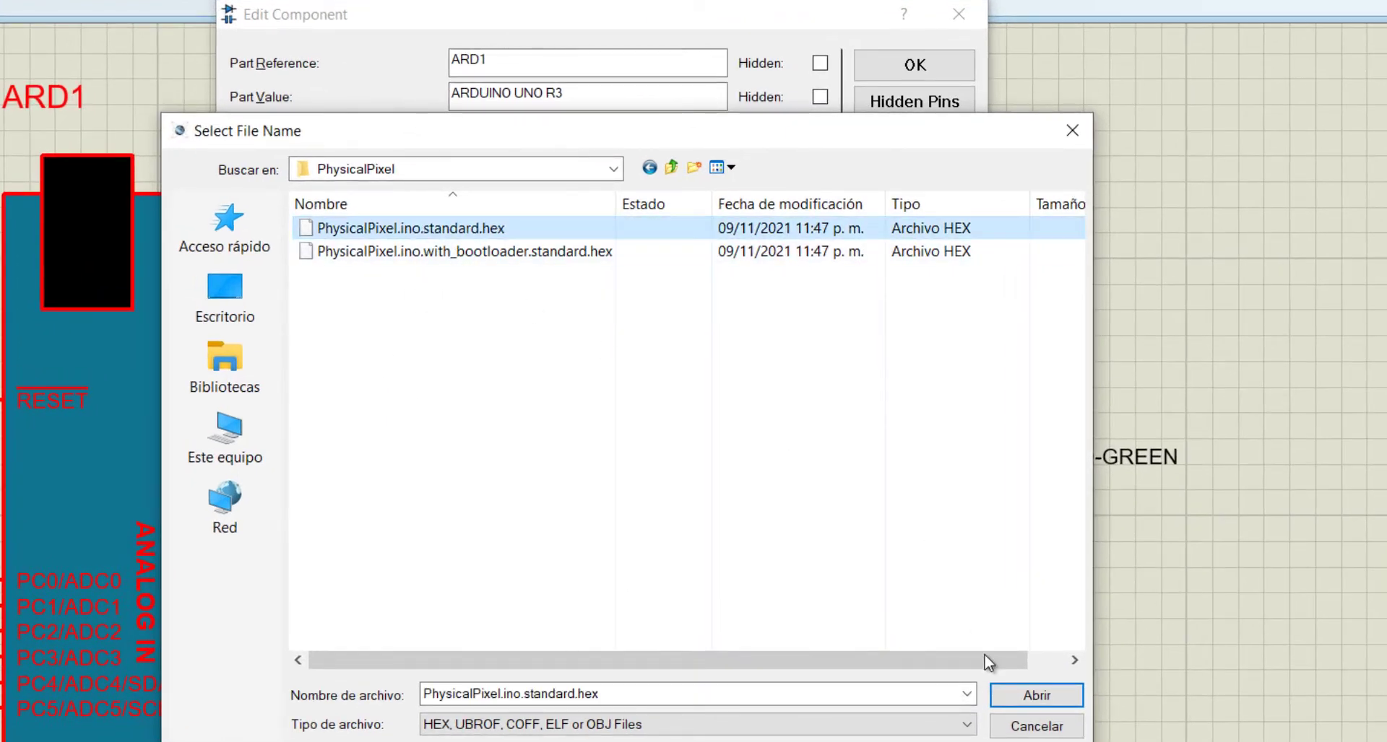
pyautogui.click(1016, 696)
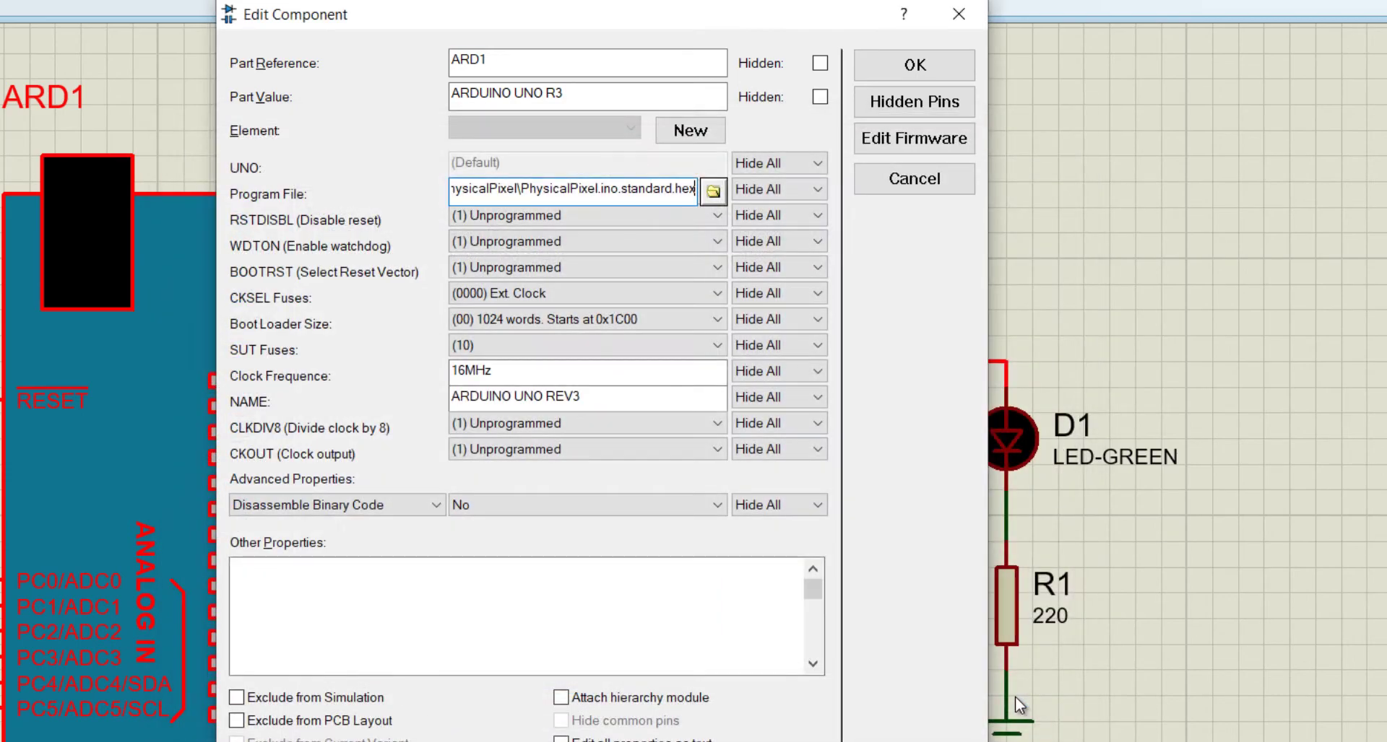
pyautogui.click(913, 67)
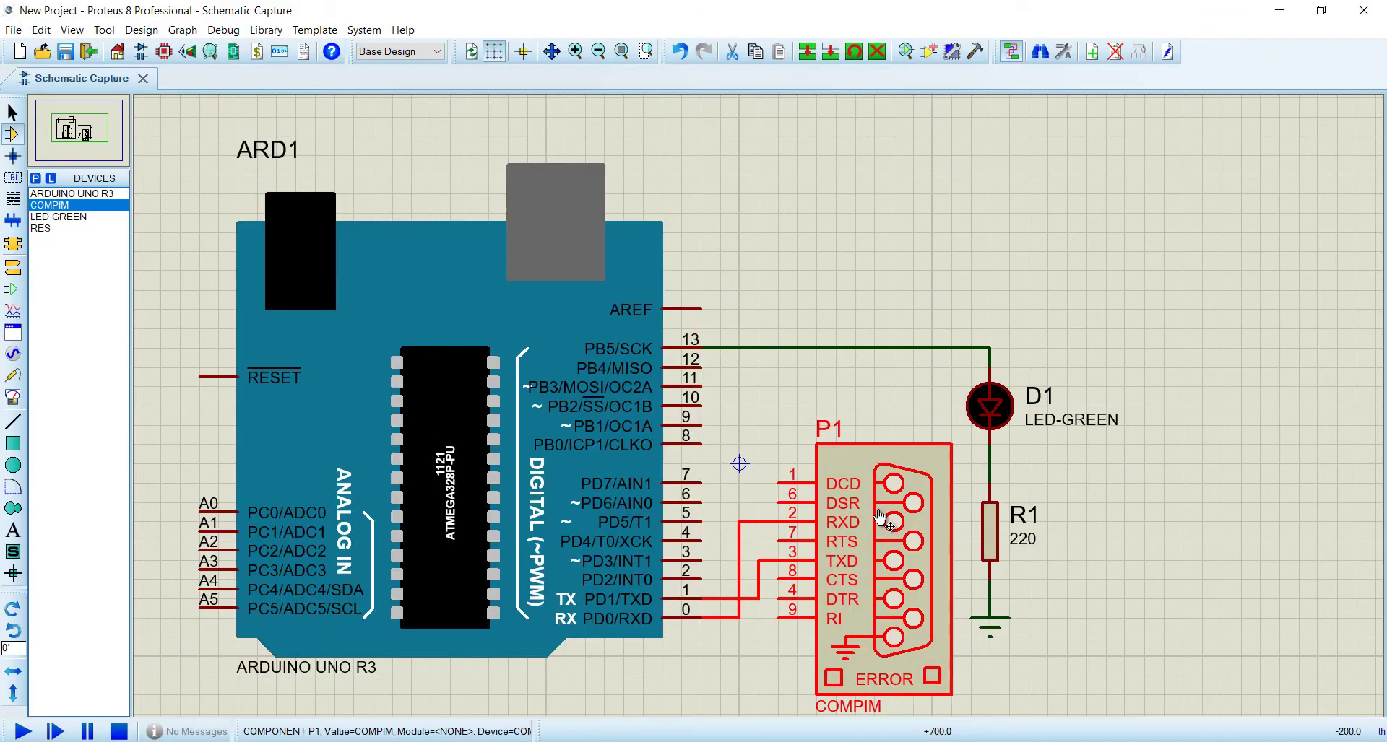
# Configure COMPIM P1 for physical port COM1 with 9600 physical and virtual baud rates
pyautogui.rightClick(879, 517)
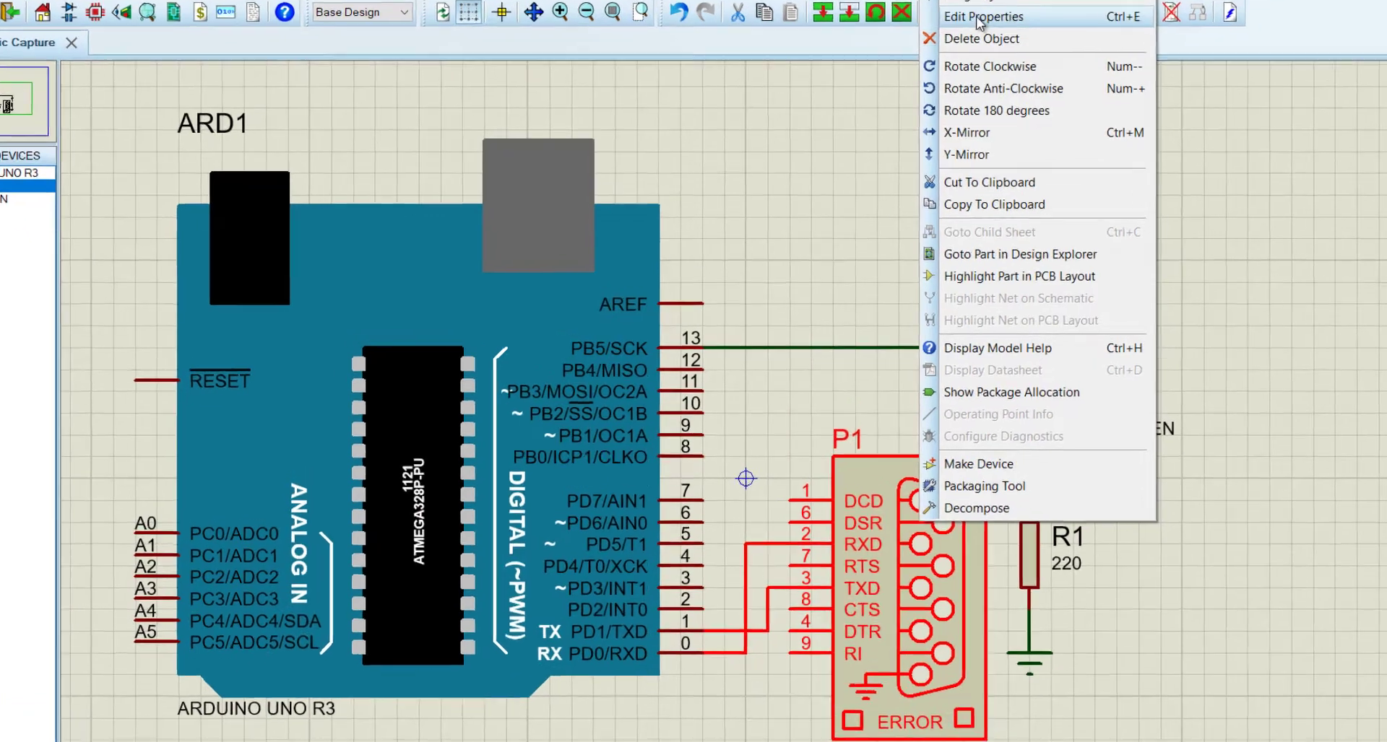
pyautogui.click(939, 49)
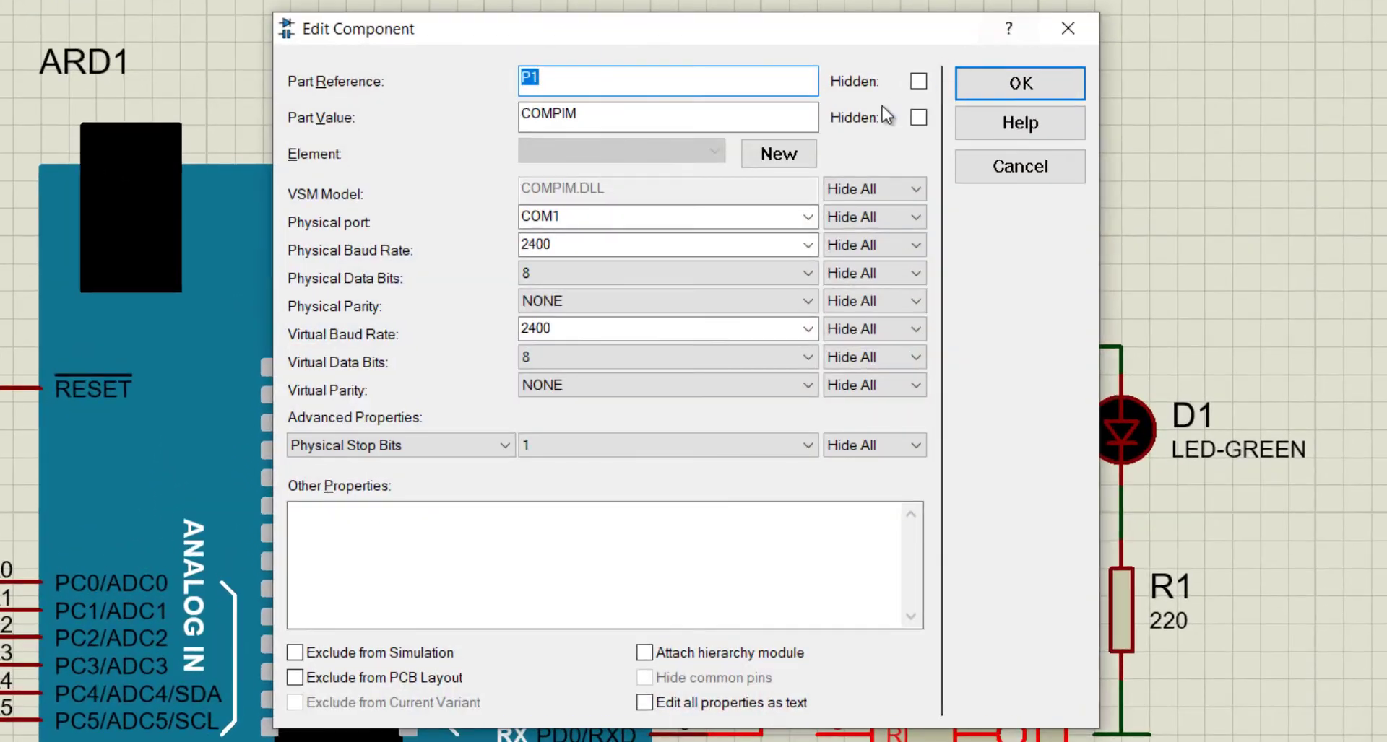
pyautogui.click(807, 216)
pyautogui.click(800, 248)
pyautogui.click(803, 246)
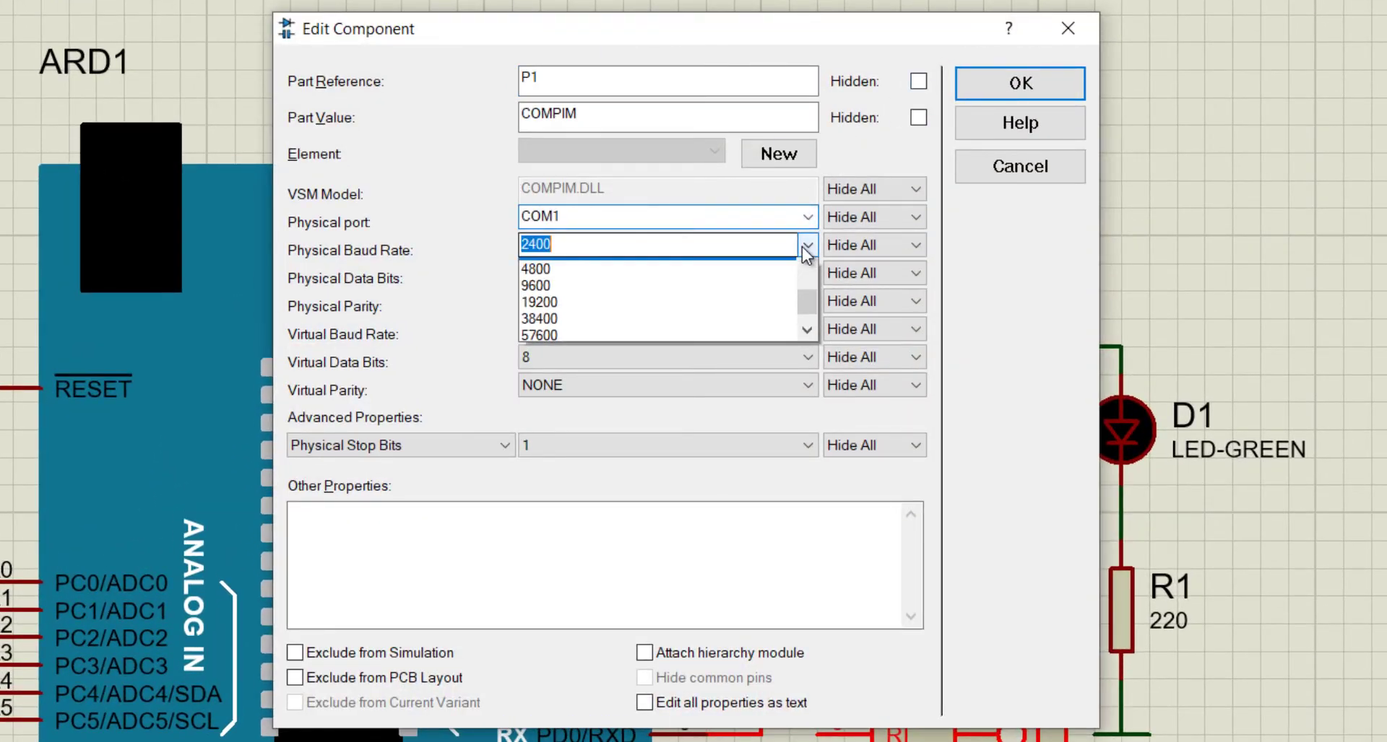
pyautogui.click(774, 301)
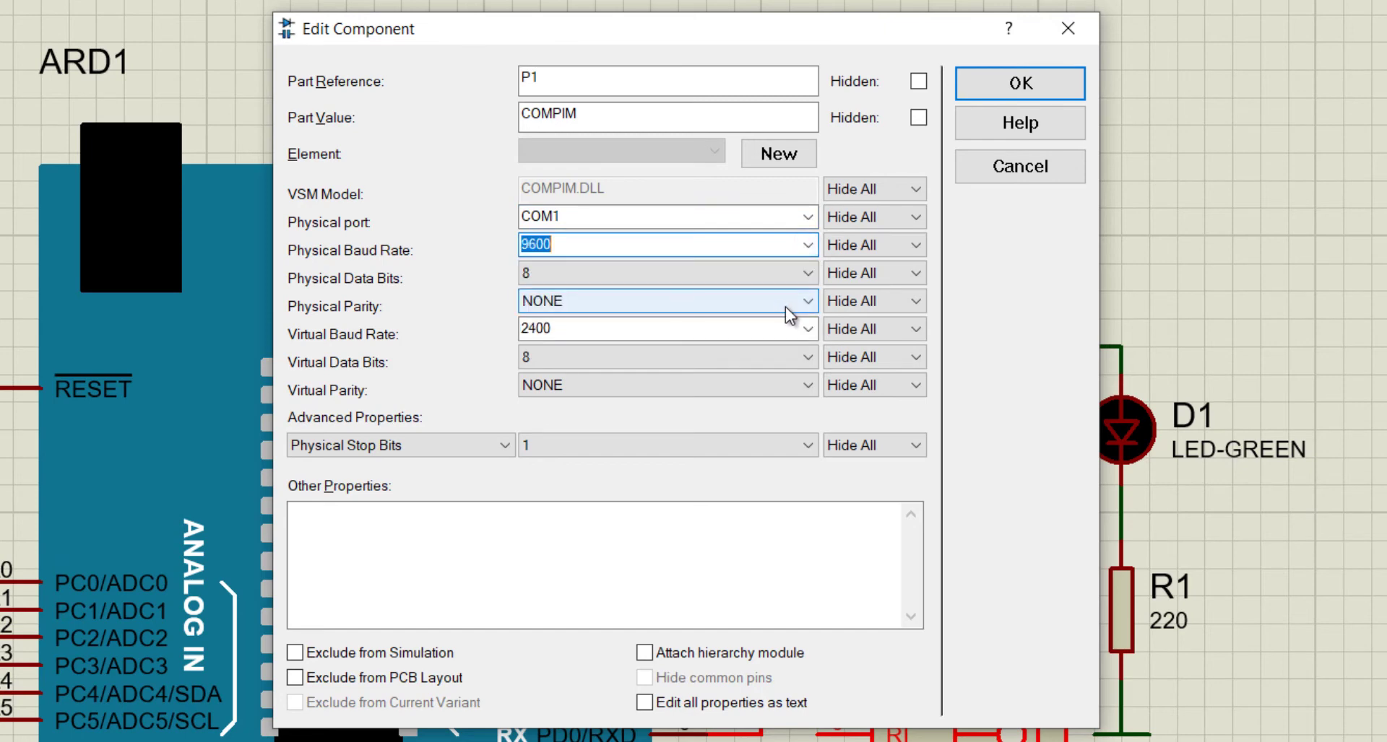
pyautogui.click(807, 329)
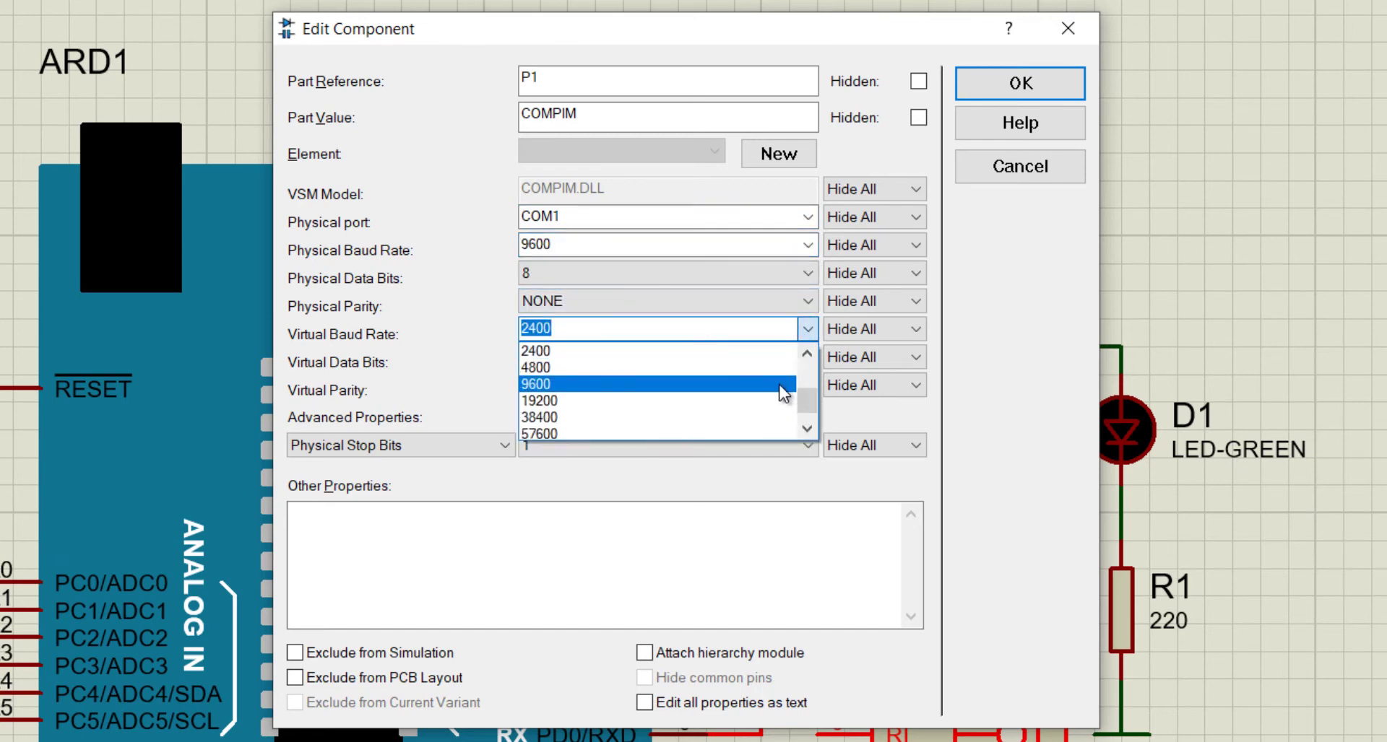
pyautogui.click(783, 392)
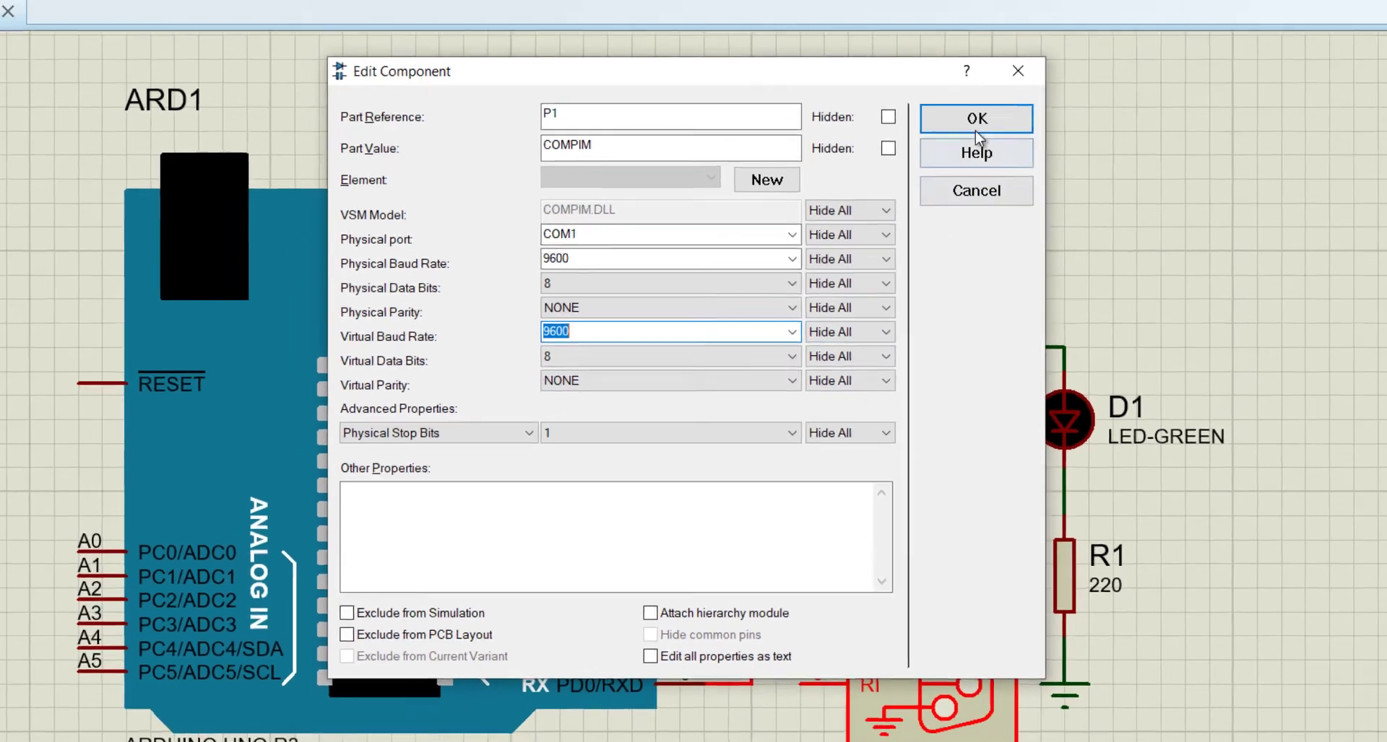
pyautogui.click(1020, 83)
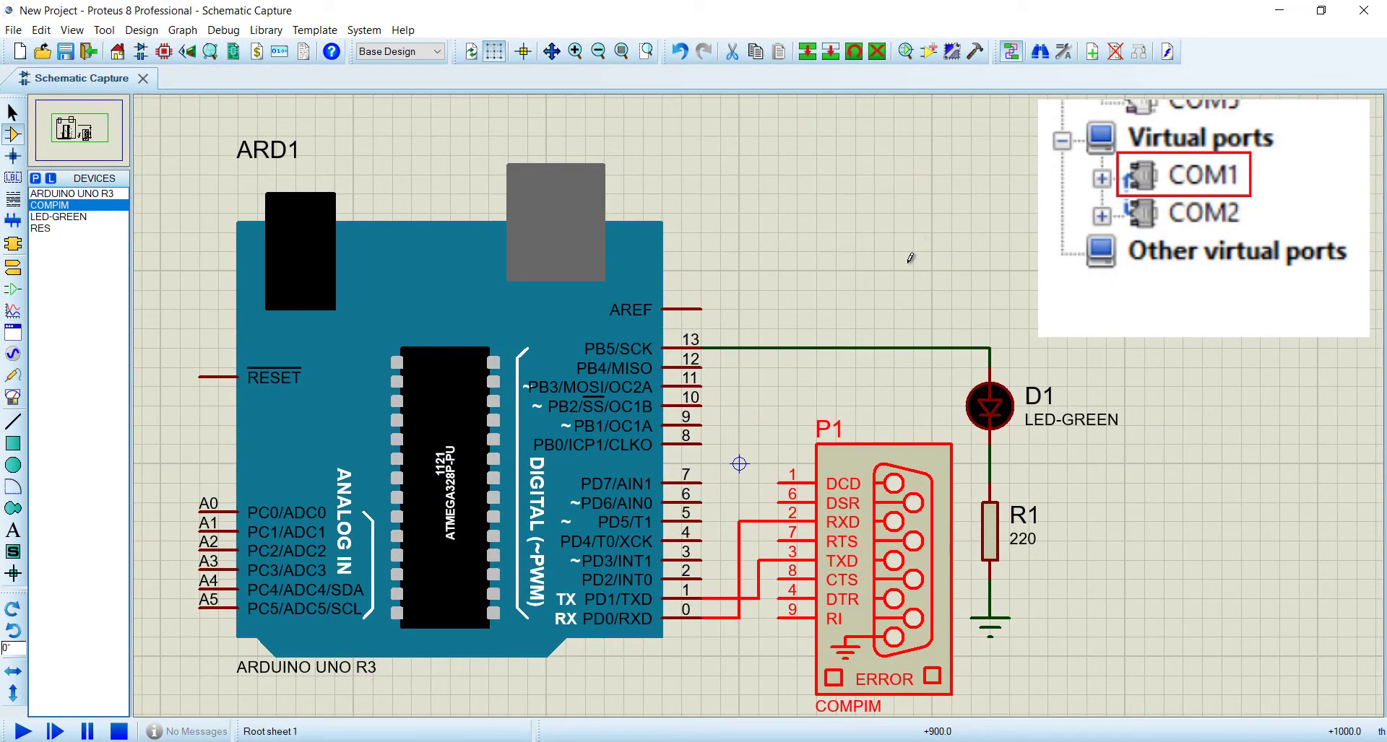
pyautogui.click(908, 265)
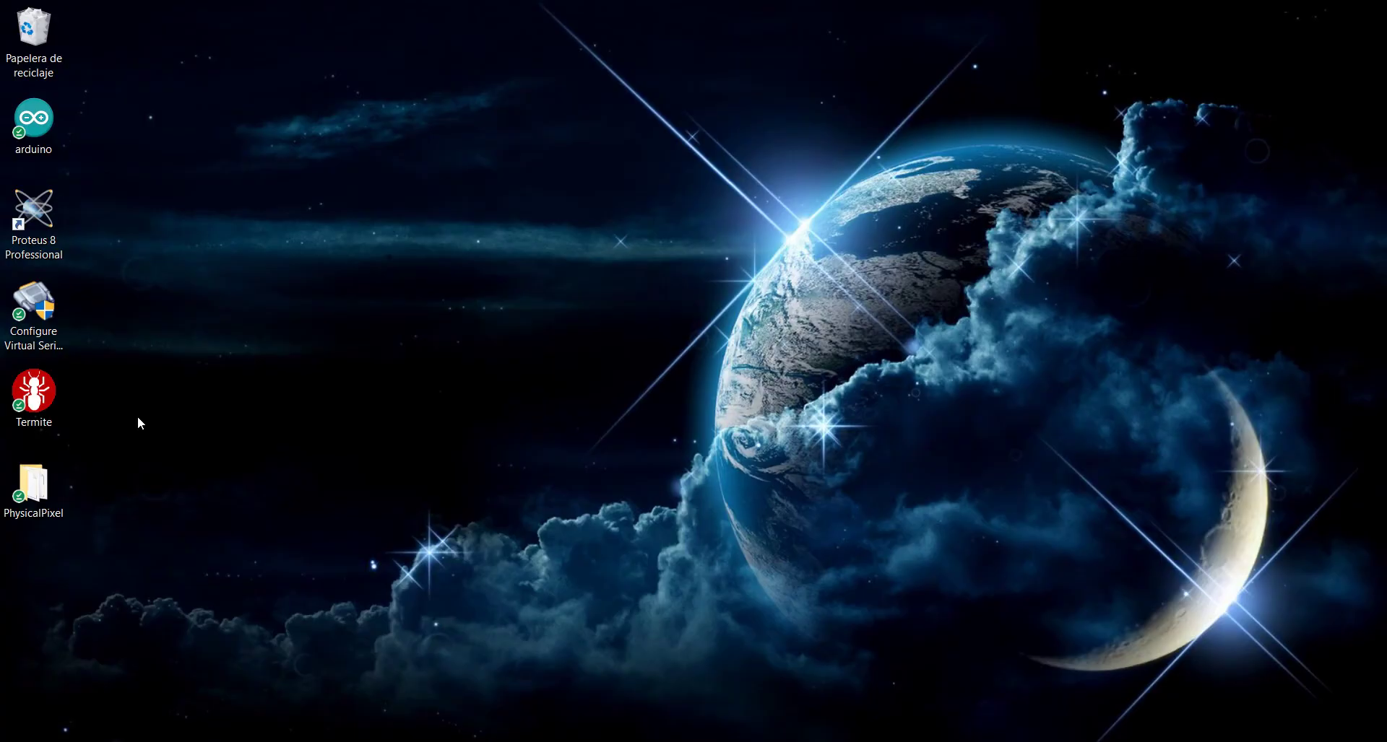
# Start Termite on COM2 at 9600 baud and switch back to Proteus
pyautogui.doubleClick(31, 402)
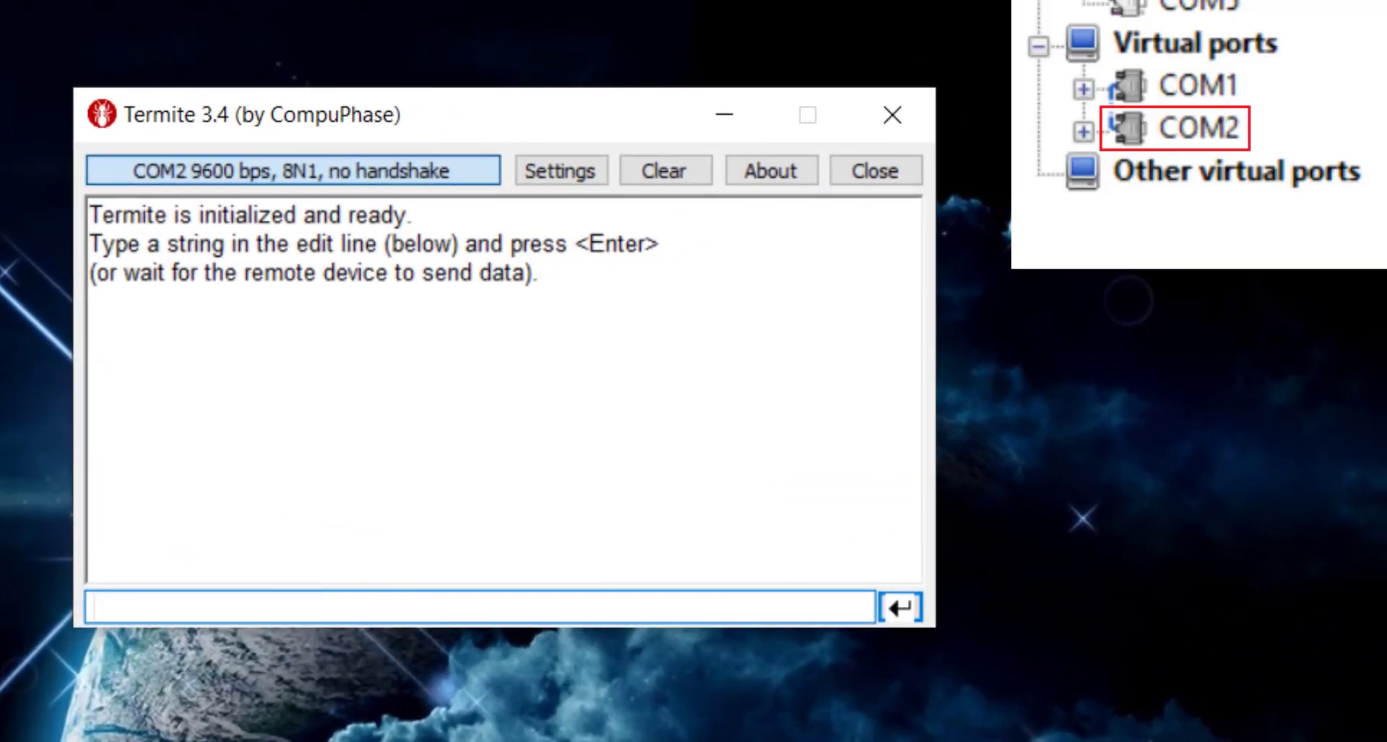
pyautogui.click(546, 178)
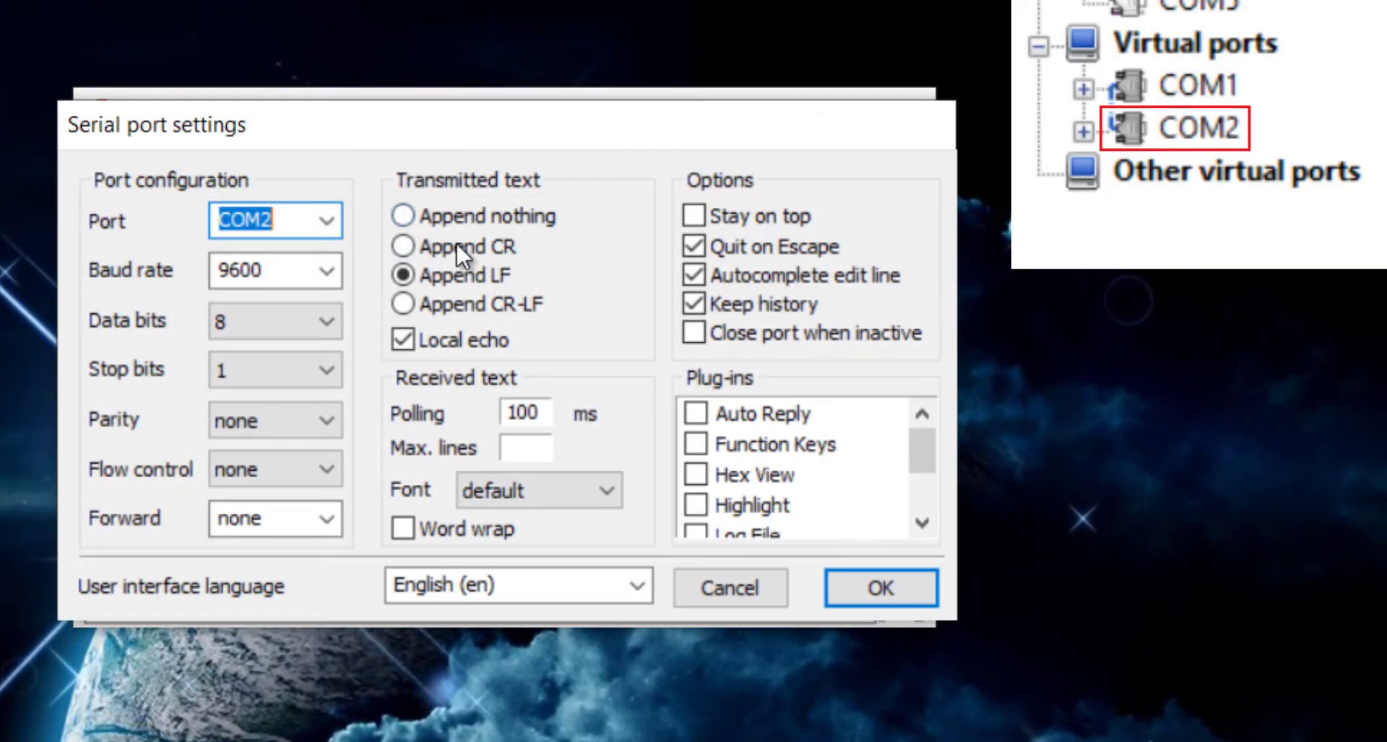
pyautogui.click(332, 219)
pyautogui.click(289, 275)
pyautogui.click(326, 270)
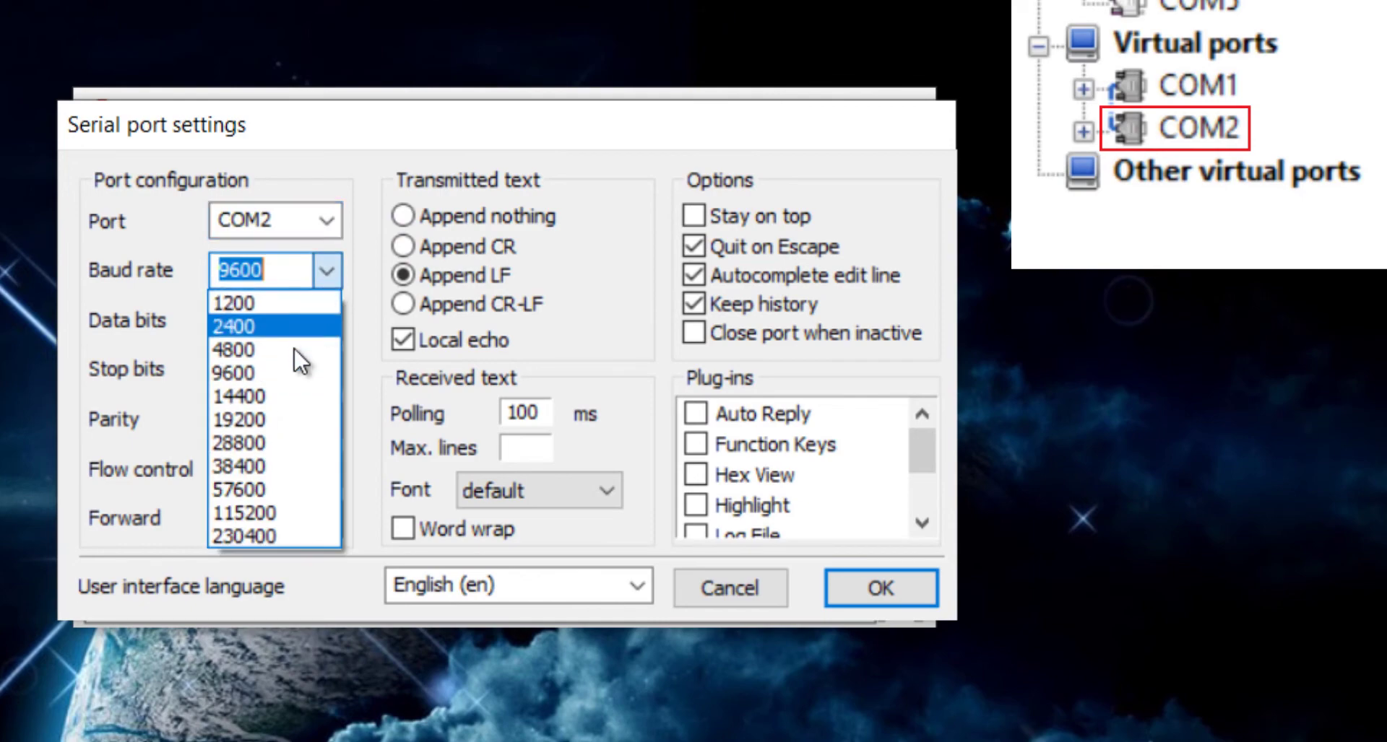
pyautogui.click(289, 371)
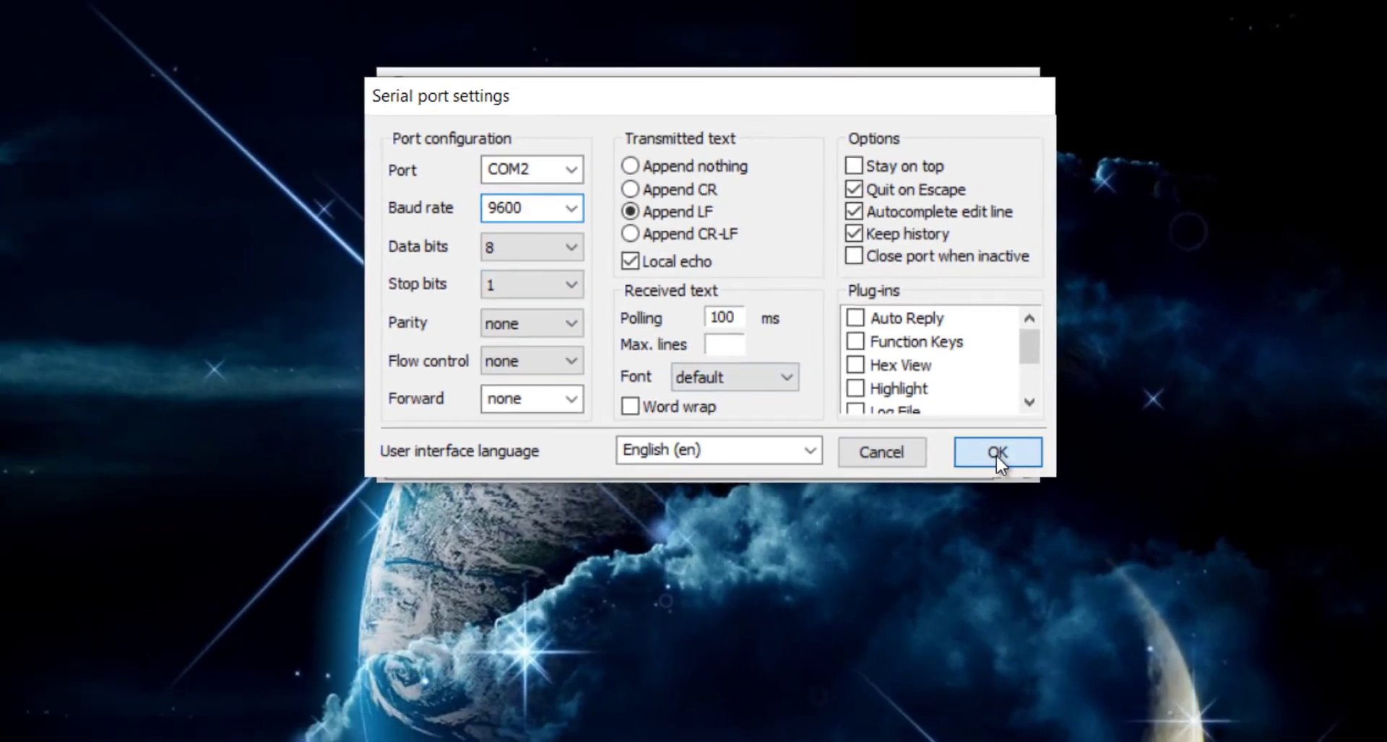
pyautogui.click(881, 588)
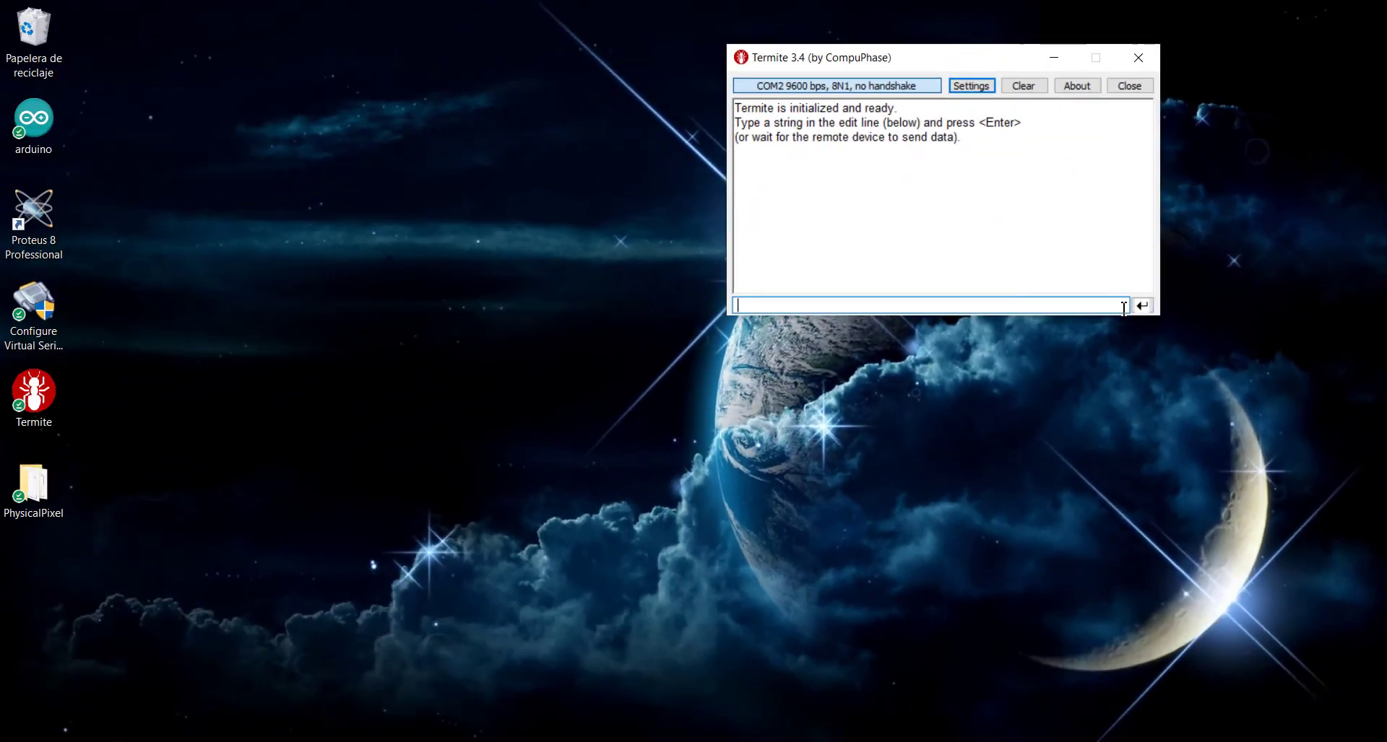
pyautogui.hotkey('alt', 'Tab')
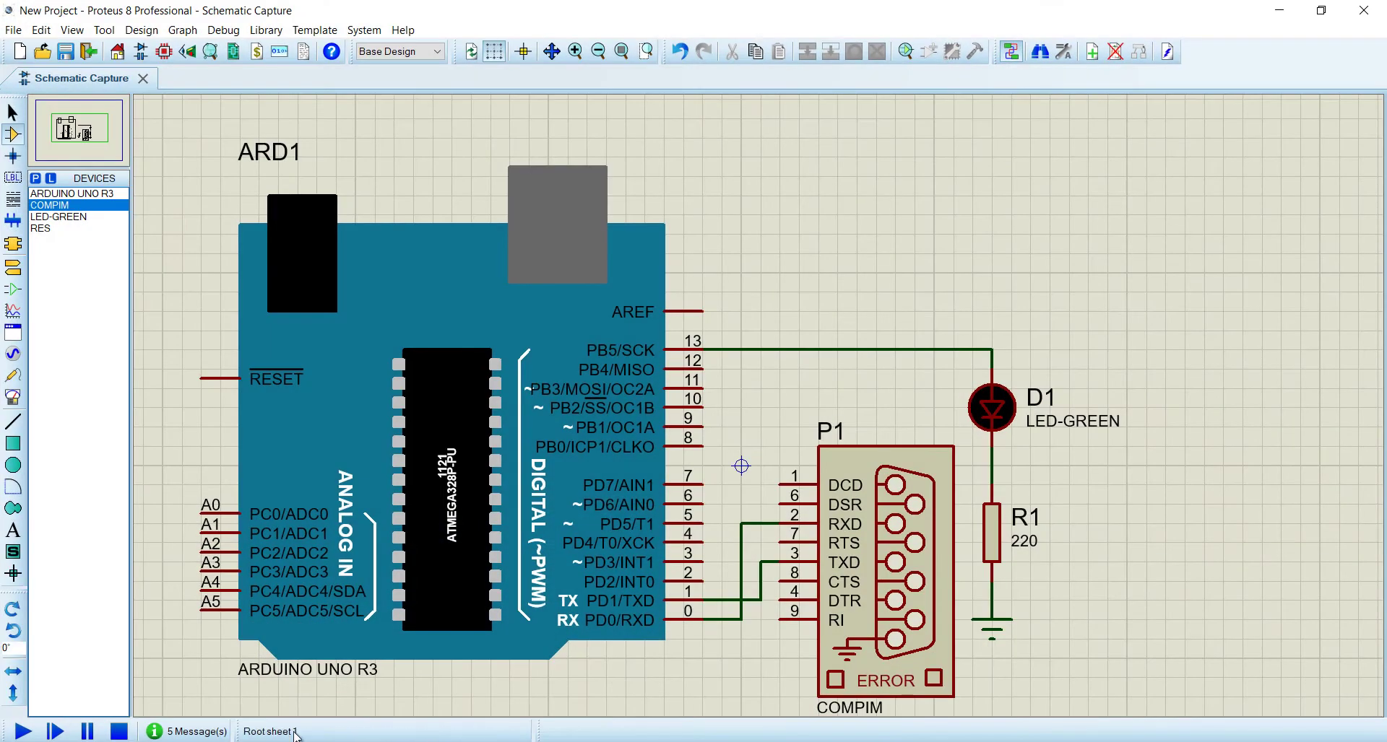
# Run the simulation and send H then L from Termite to toggle LED D1
pyautogui.click(22, 732)
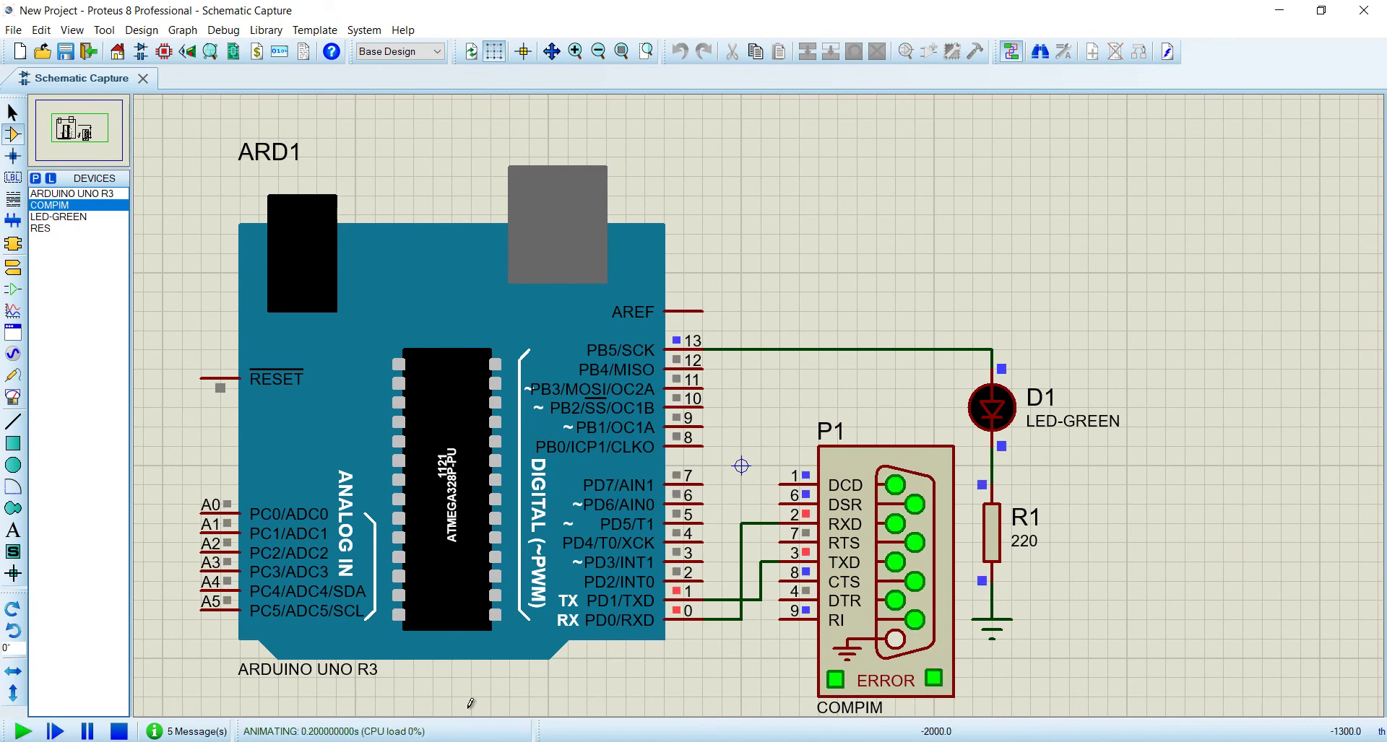
pyautogui.hotkey('alt', 'Tab')
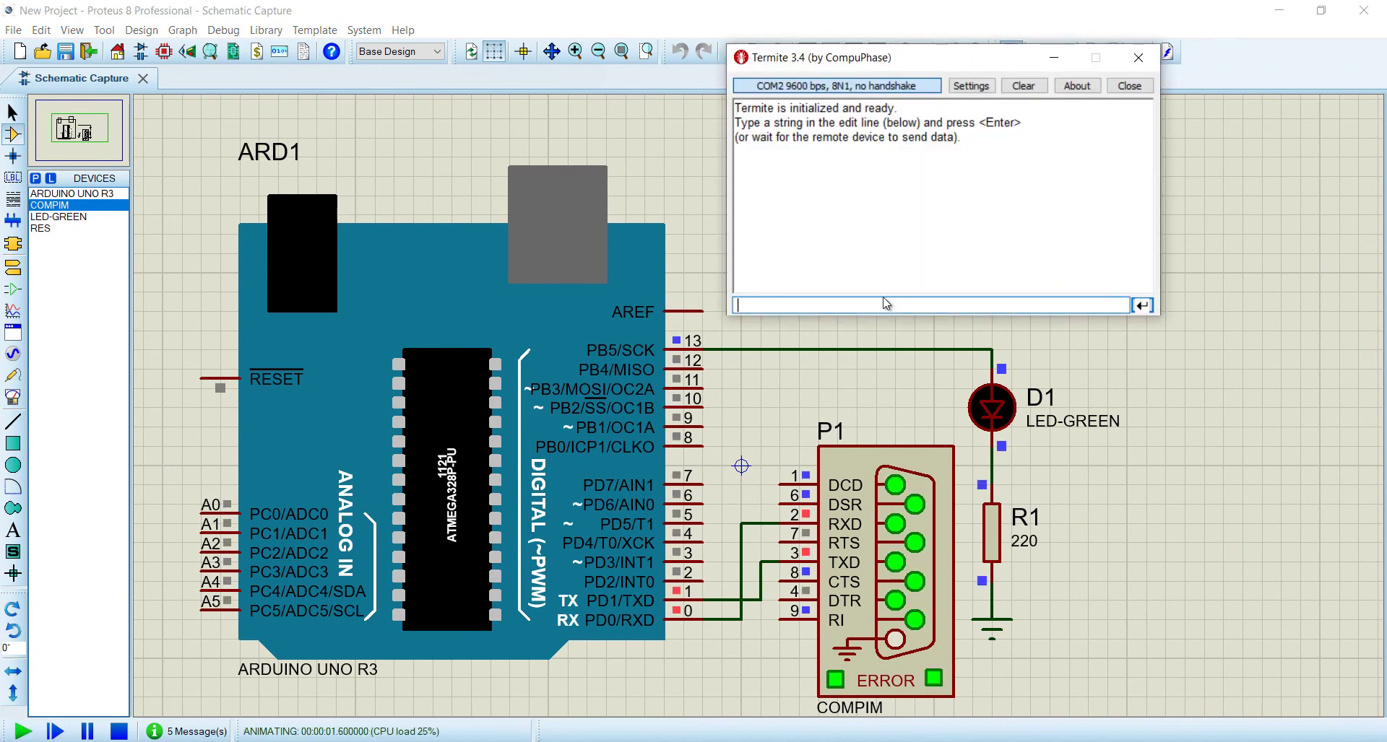
pyautogui.press('capslock')
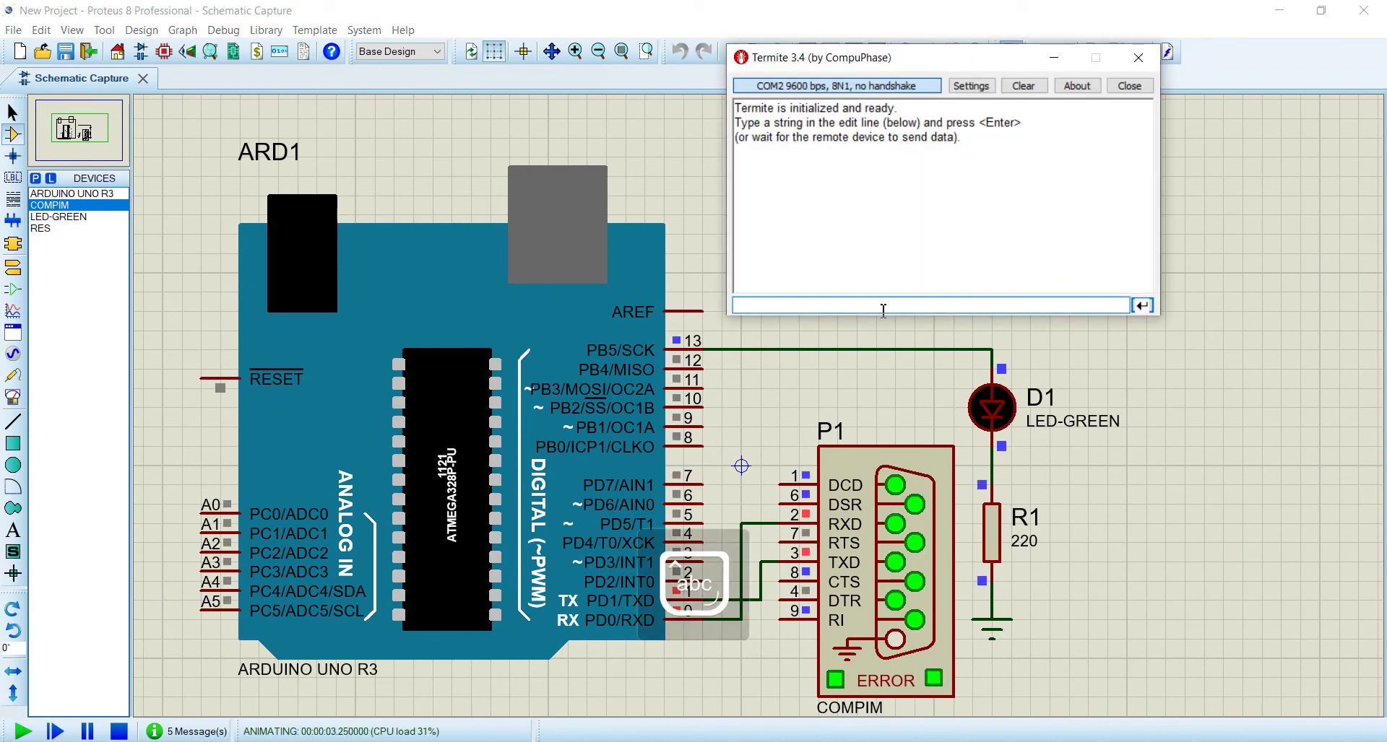
pyautogui.click(1141, 306)
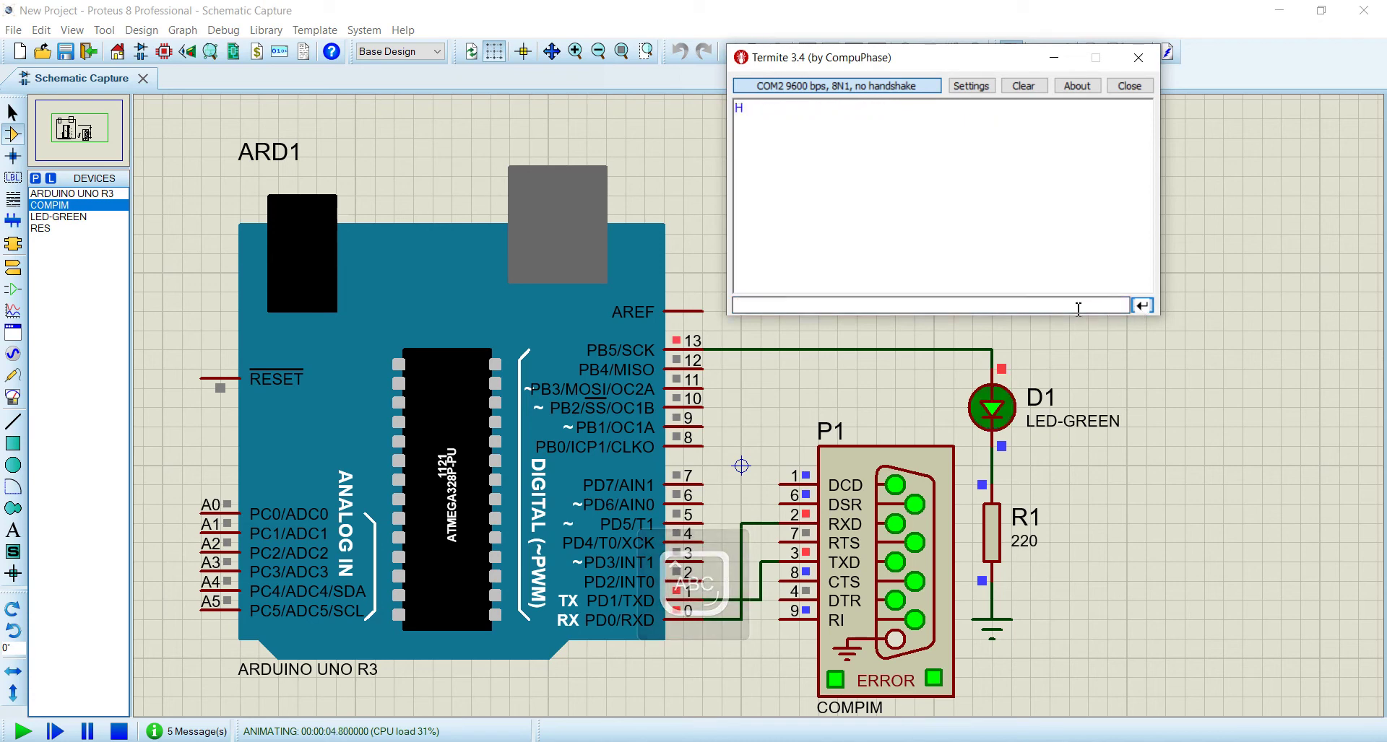
pyautogui.click(1142, 306)
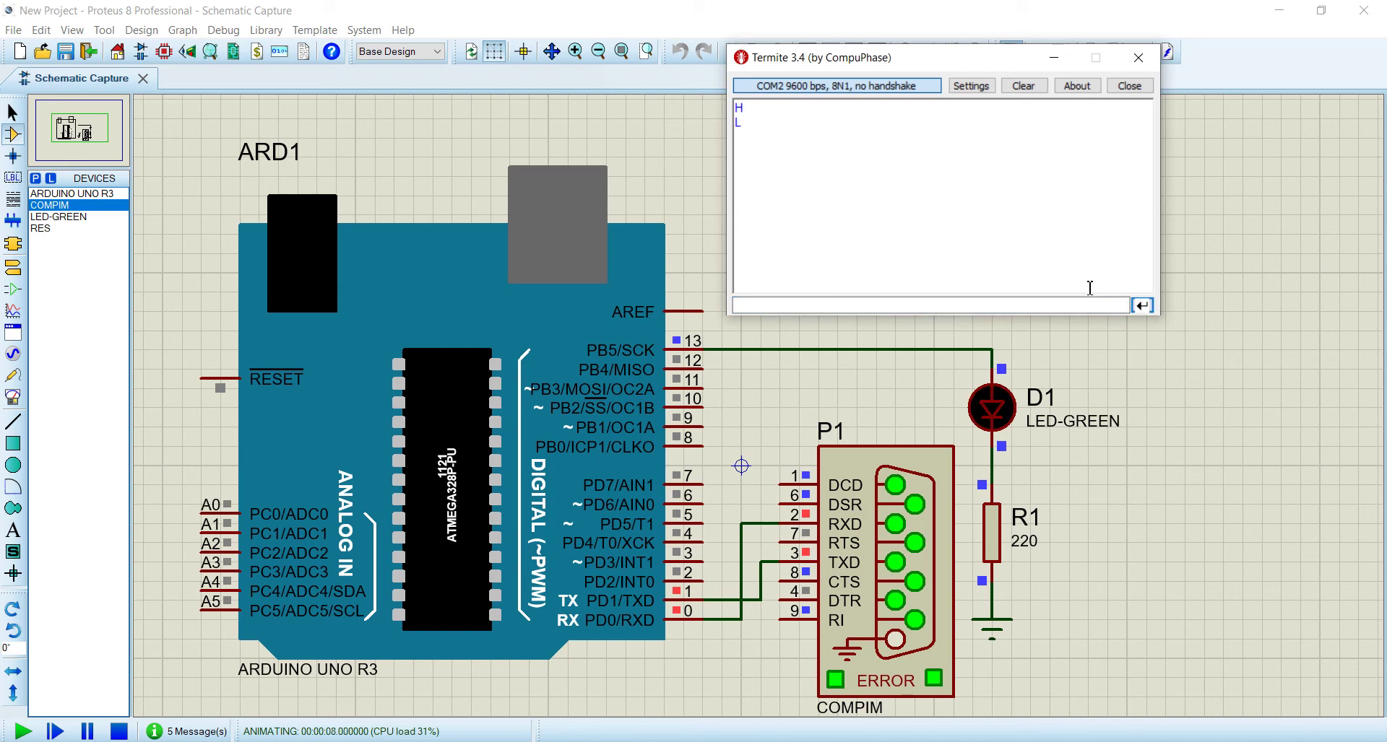